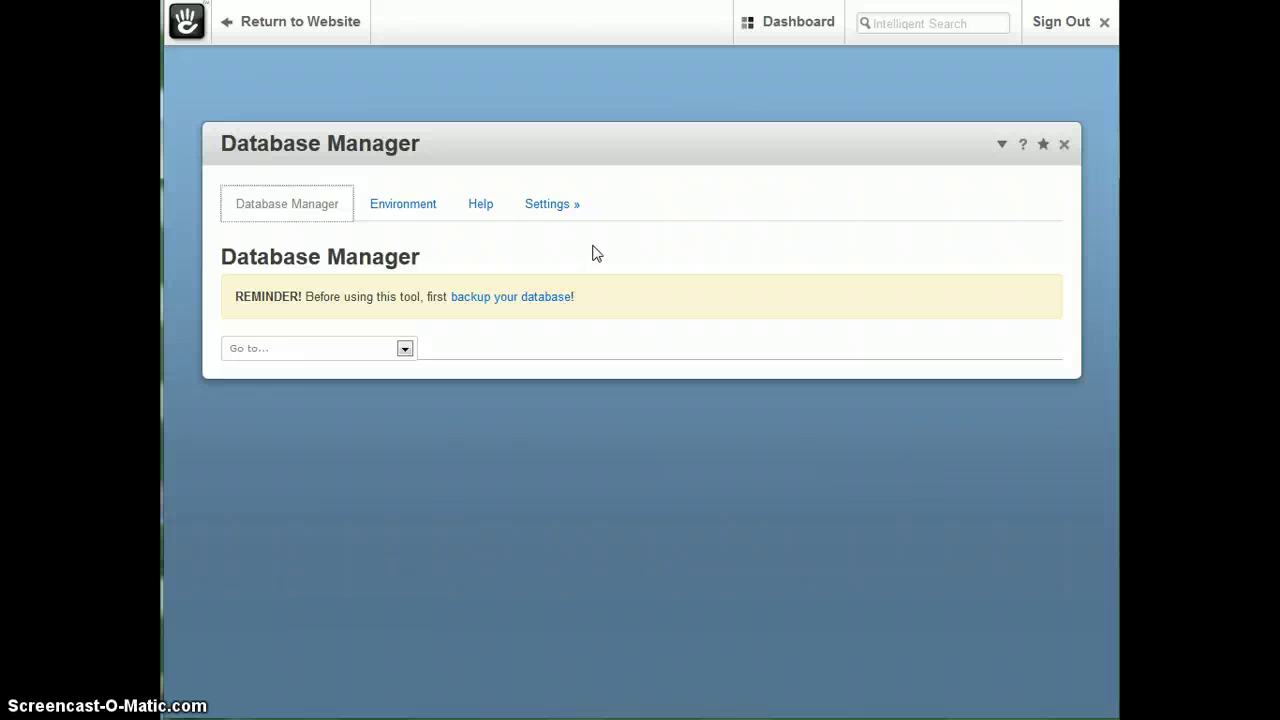
Step: Browse the list of database tables available in the Database Manager without choosing one
{"action": "left_click", "coordinate": [404, 348]}
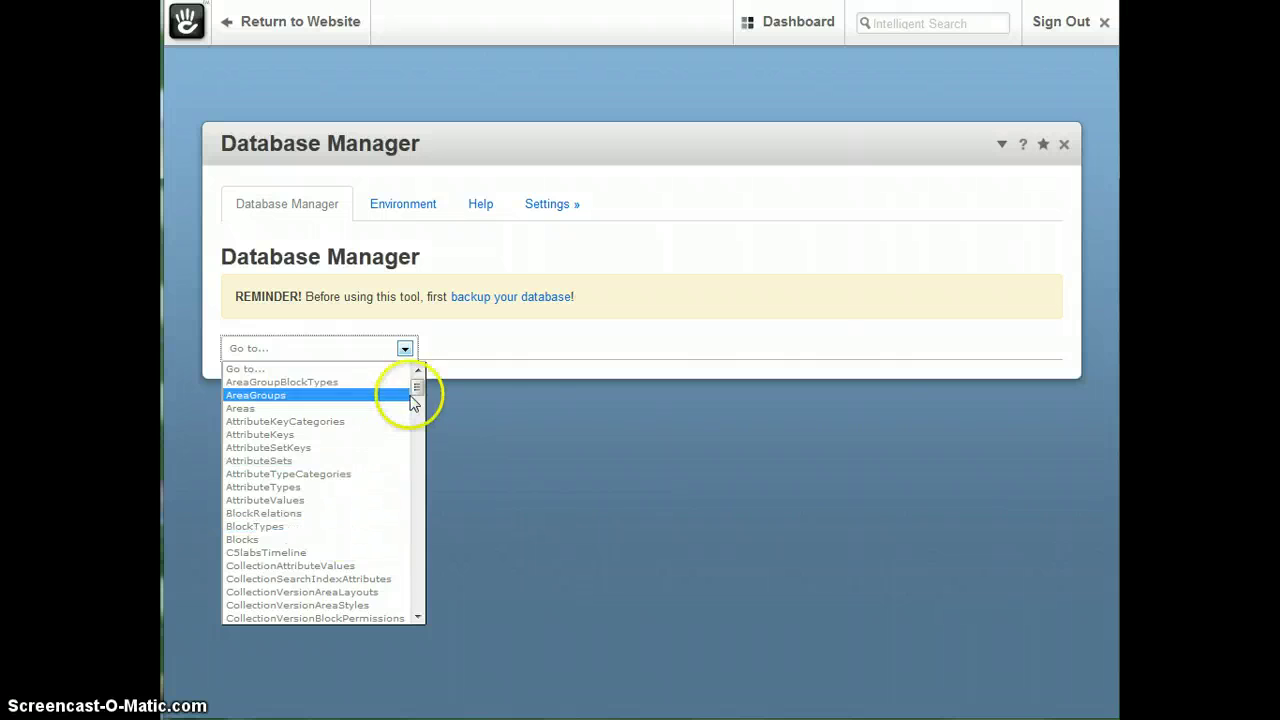
{"action": "left_click_drag", "start_coordinate": [416, 390], "coordinate": [418, 593]}
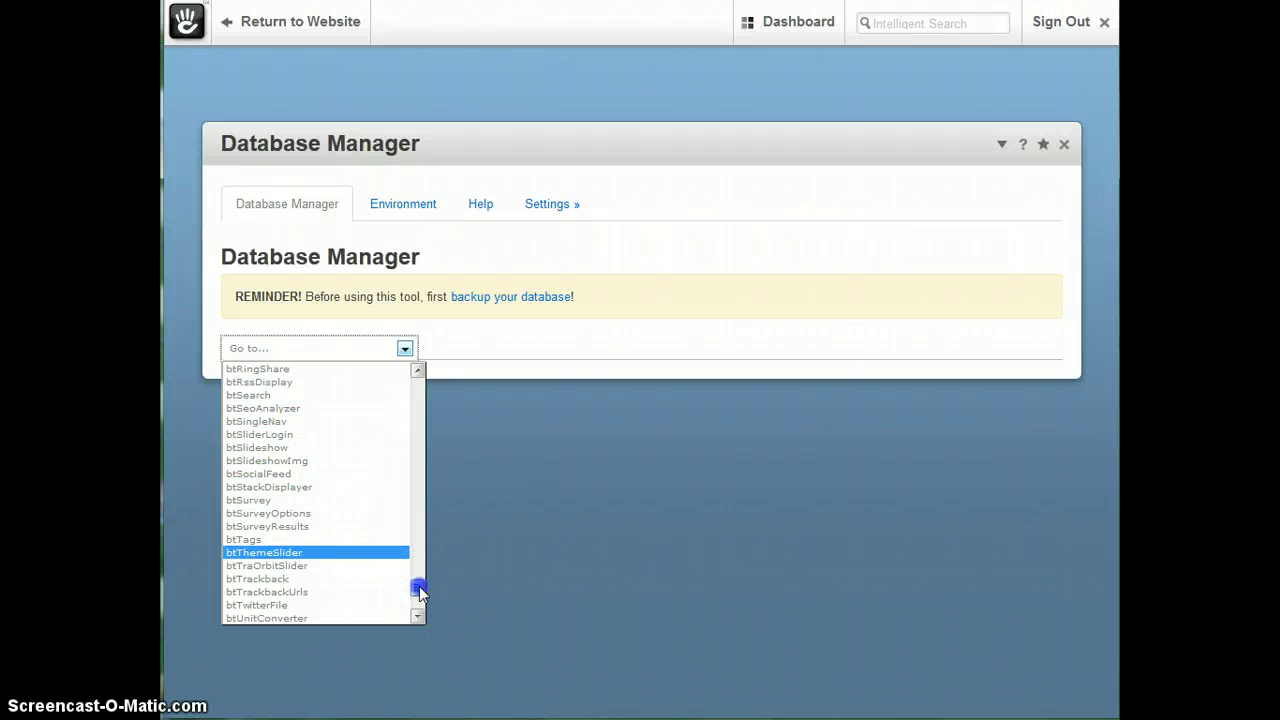
{"action": "scroll", "coordinate": [419, 586], "scroll_direction": "up", "scroll_amount": 6}
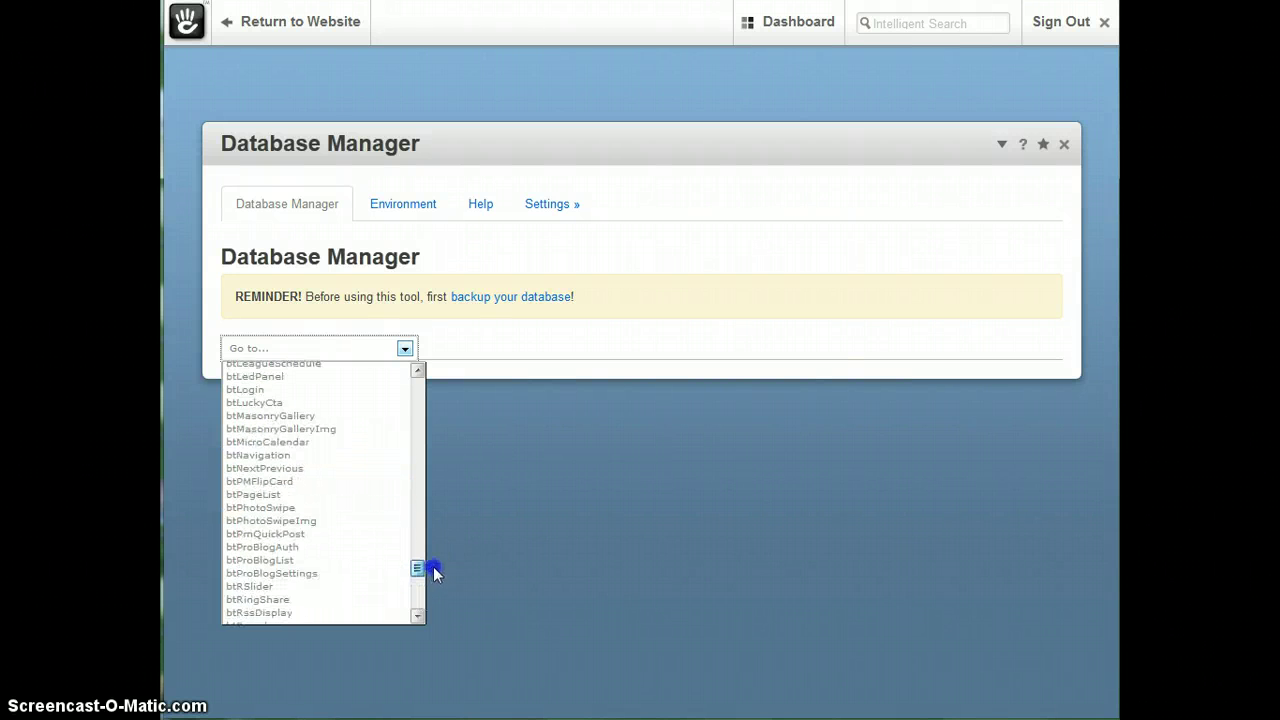
{"action": "left_click_drag", "start_coordinate": [432, 570], "coordinate": [415, 370]}
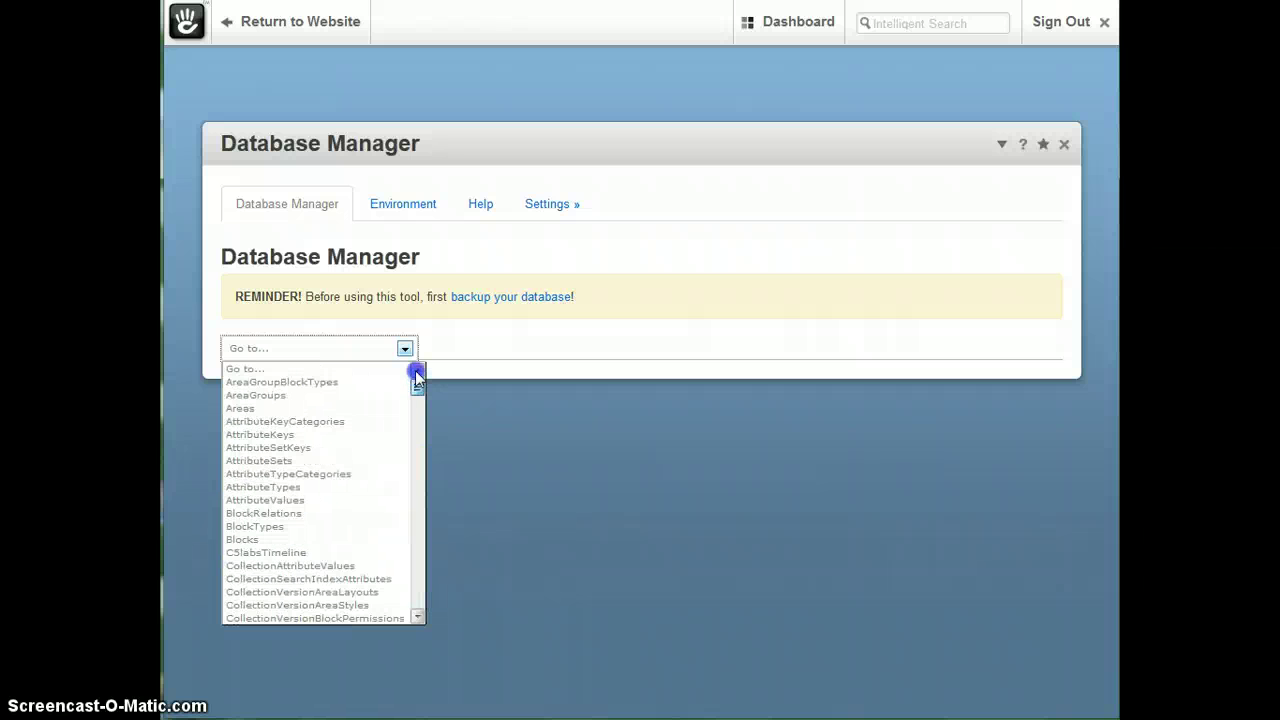
{"action": "left_click", "coordinate": [466, 333]}
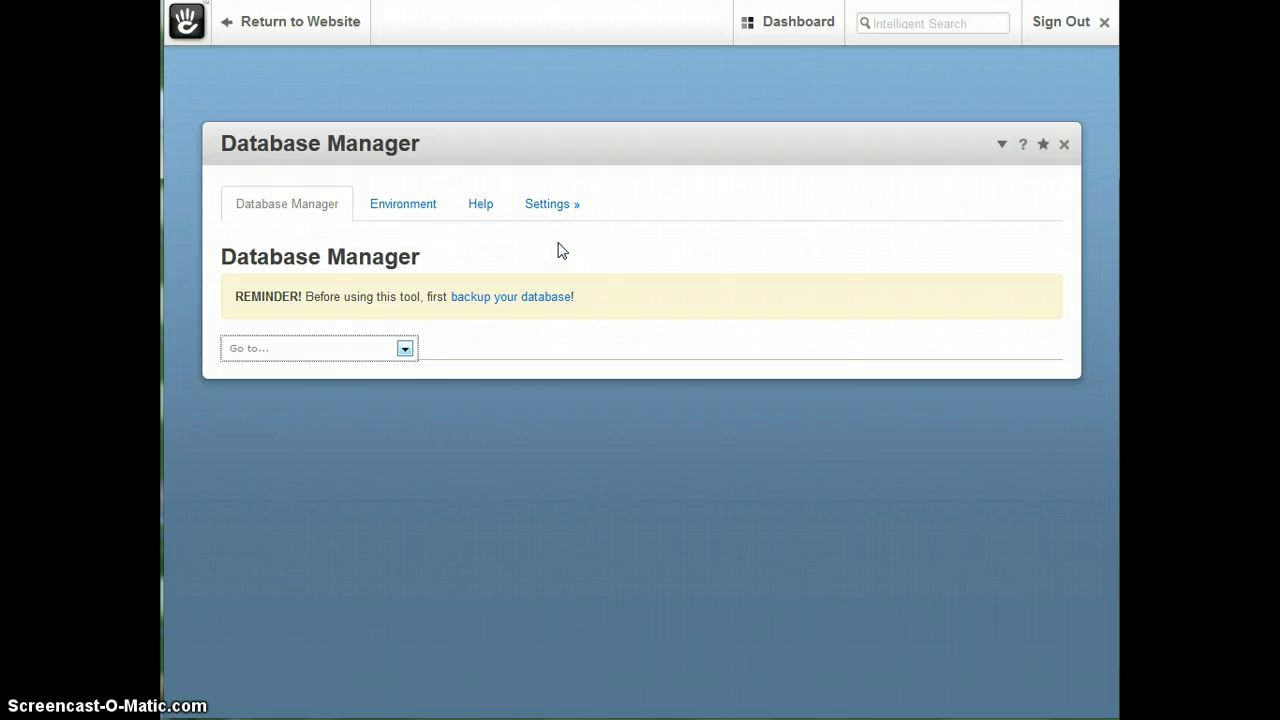
{"action": "left_click", "coordinate": [404, 350]}
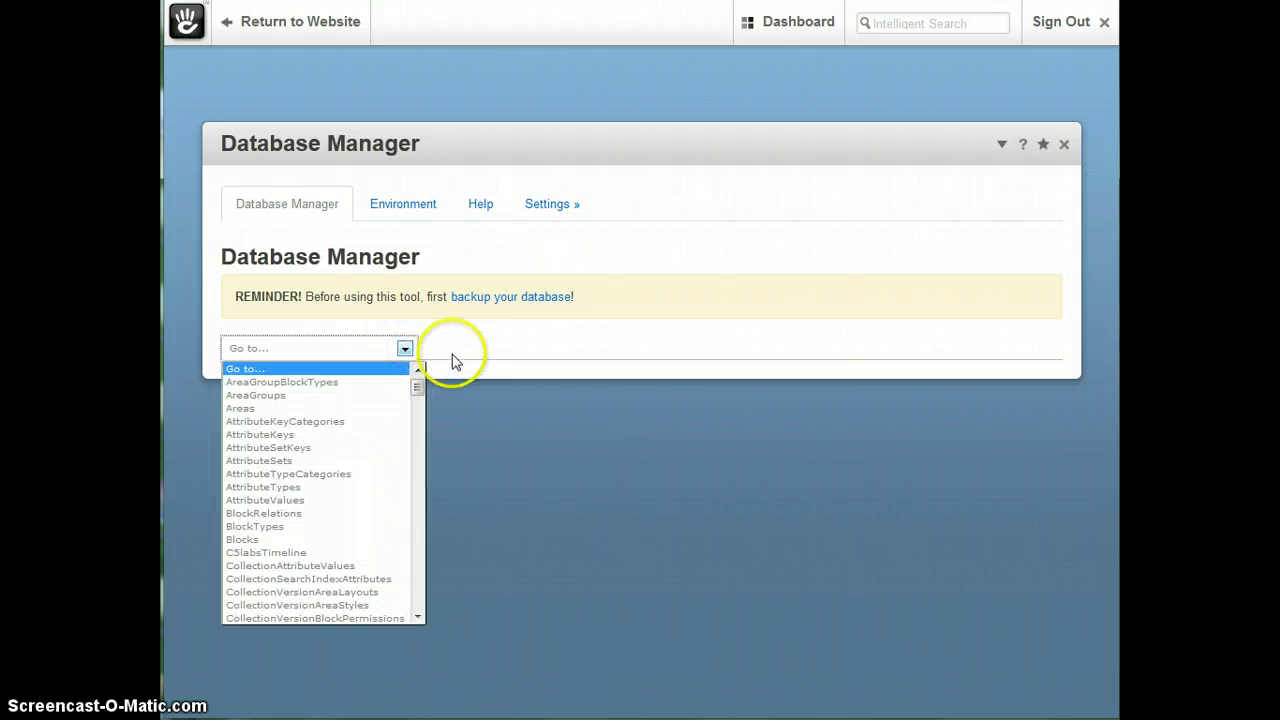
{"action": "left_click", "coordinate": [466, 333]}
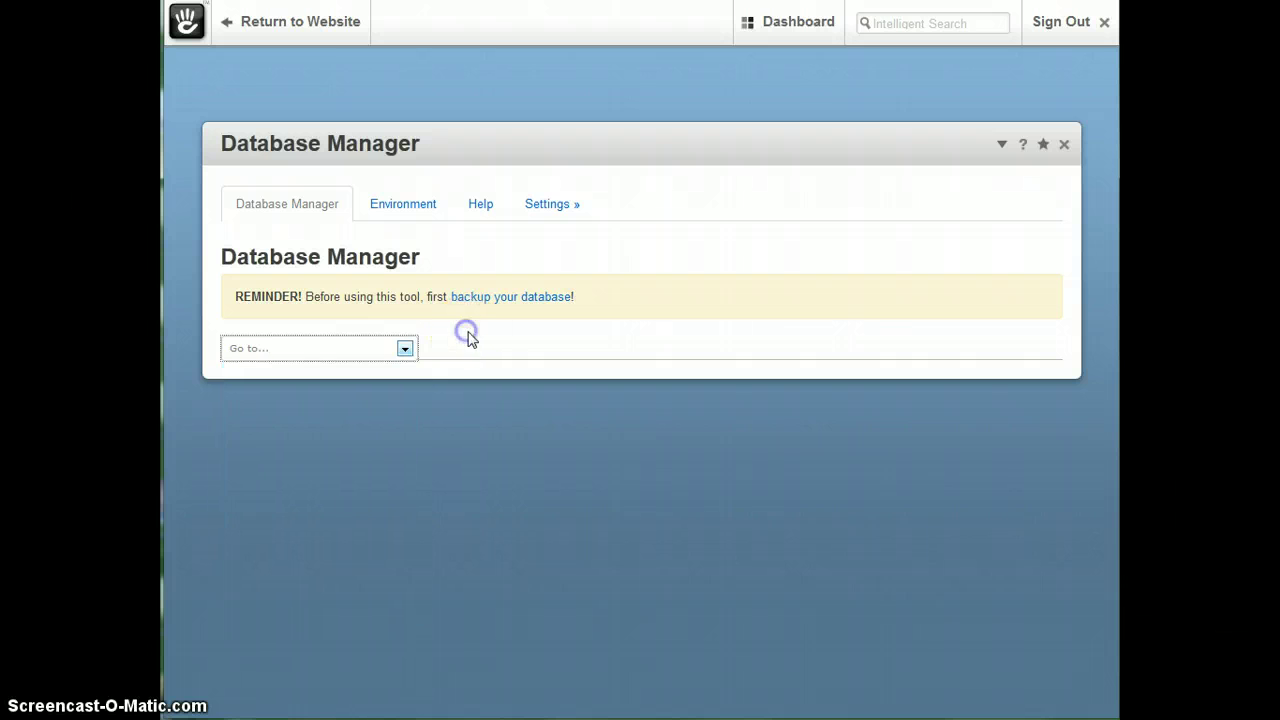
Step: Review the environment info with its blacklisted tables, and open the Database Manager's help page
{"action": "left_click", "coordinate": [409, 216]}
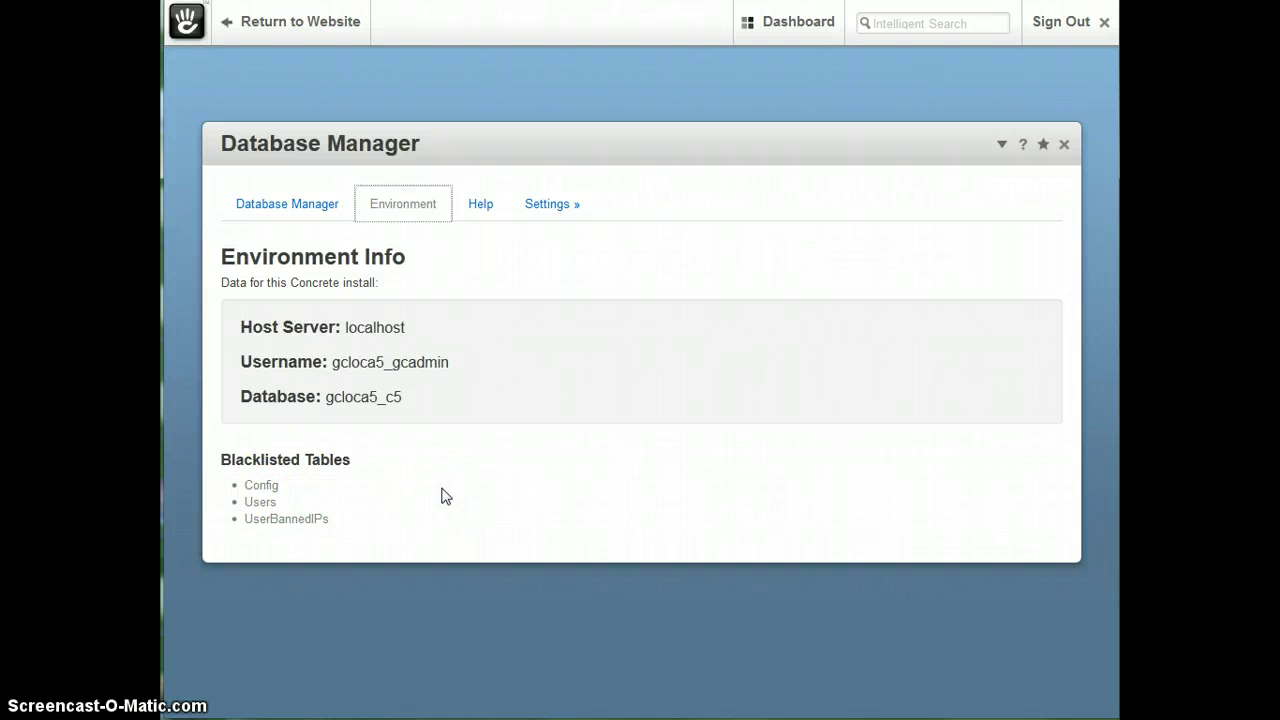
{"action": "left_click", "coordinate": [403, 511]}
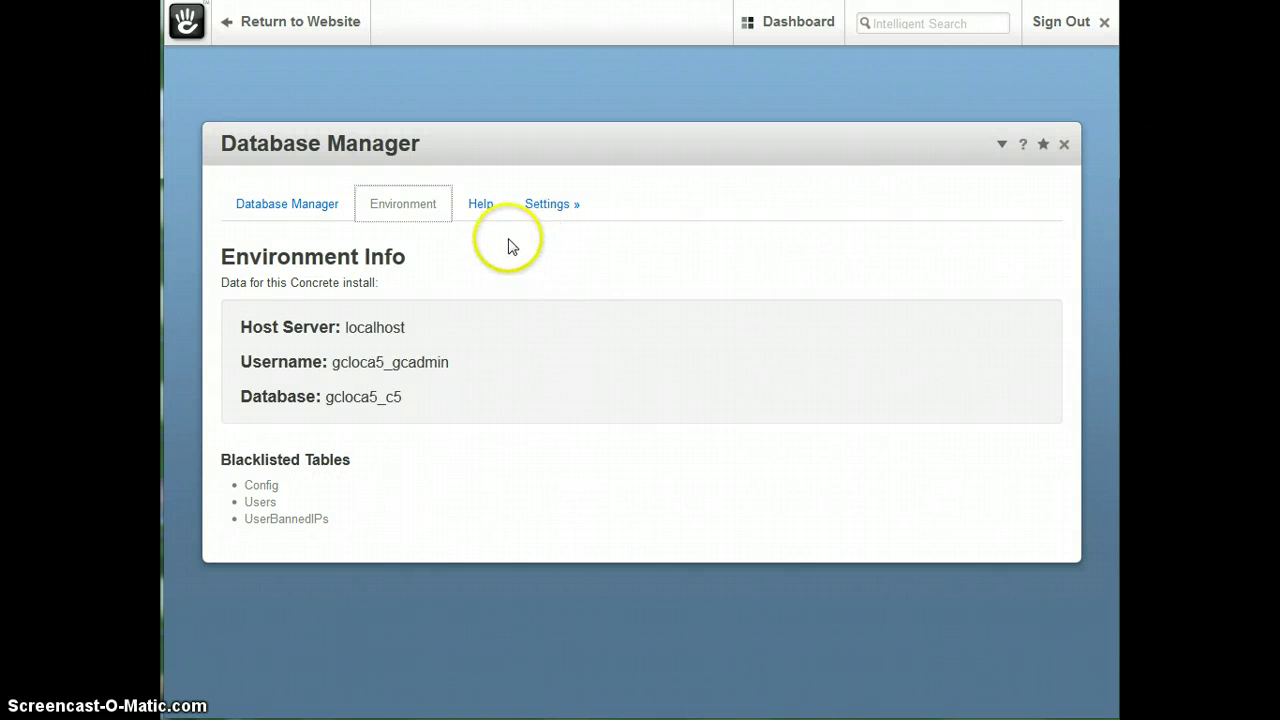
{"action": "left_click", "coordinate": [481, 204]}
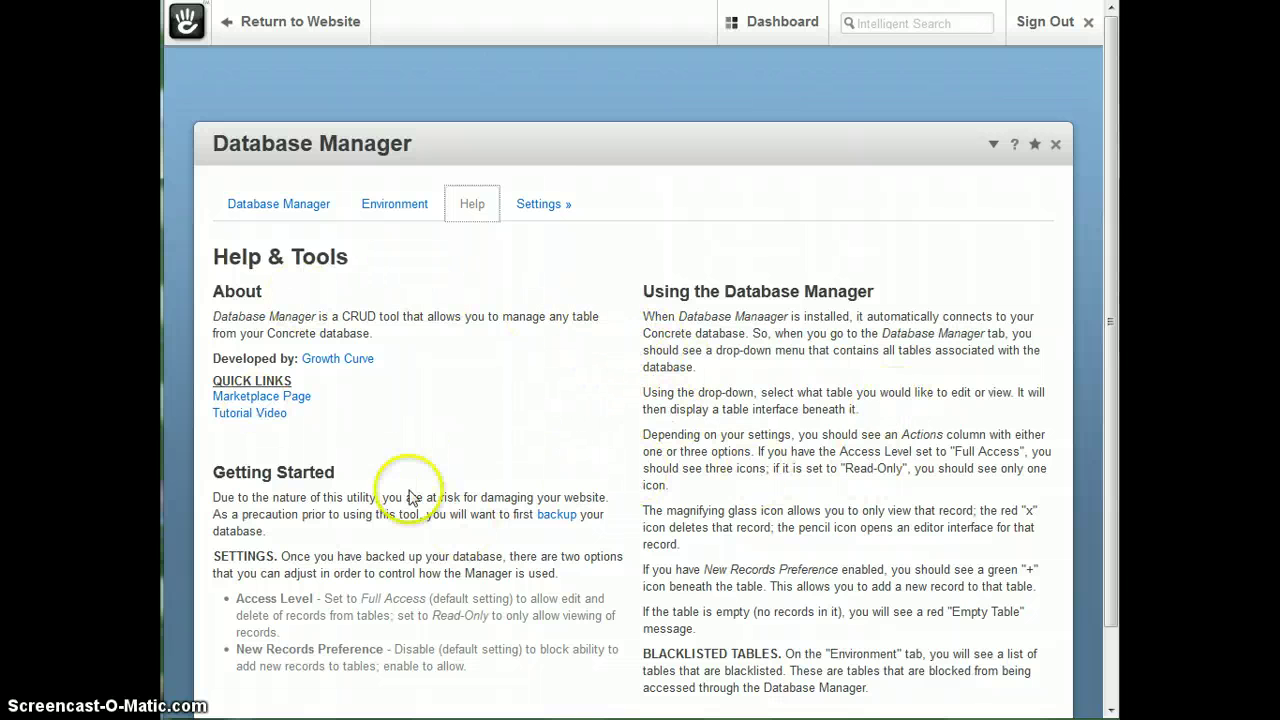
Step: Review the access level options in the Database Manager settings, keep Read-Only, and return to the table manager
{"action": "left_click", "coordinate": [543, 206]}
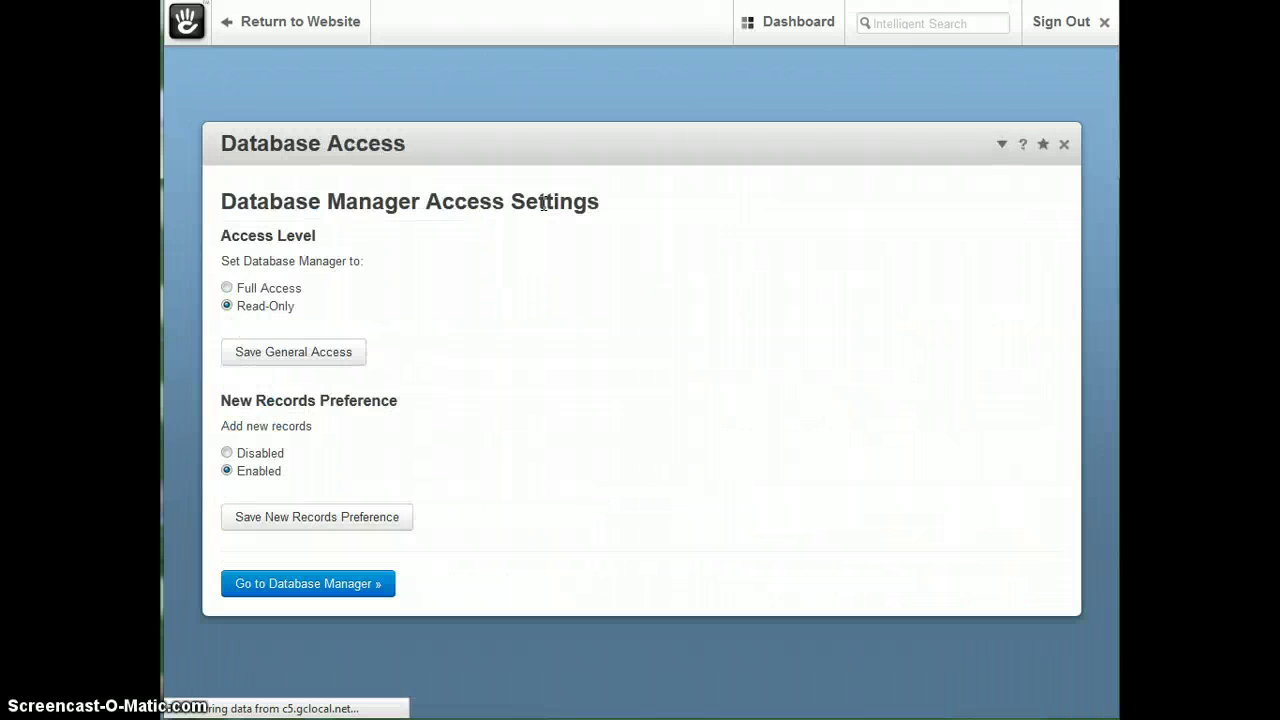
{"action": "left_click", "coordinate": [227, 289]}
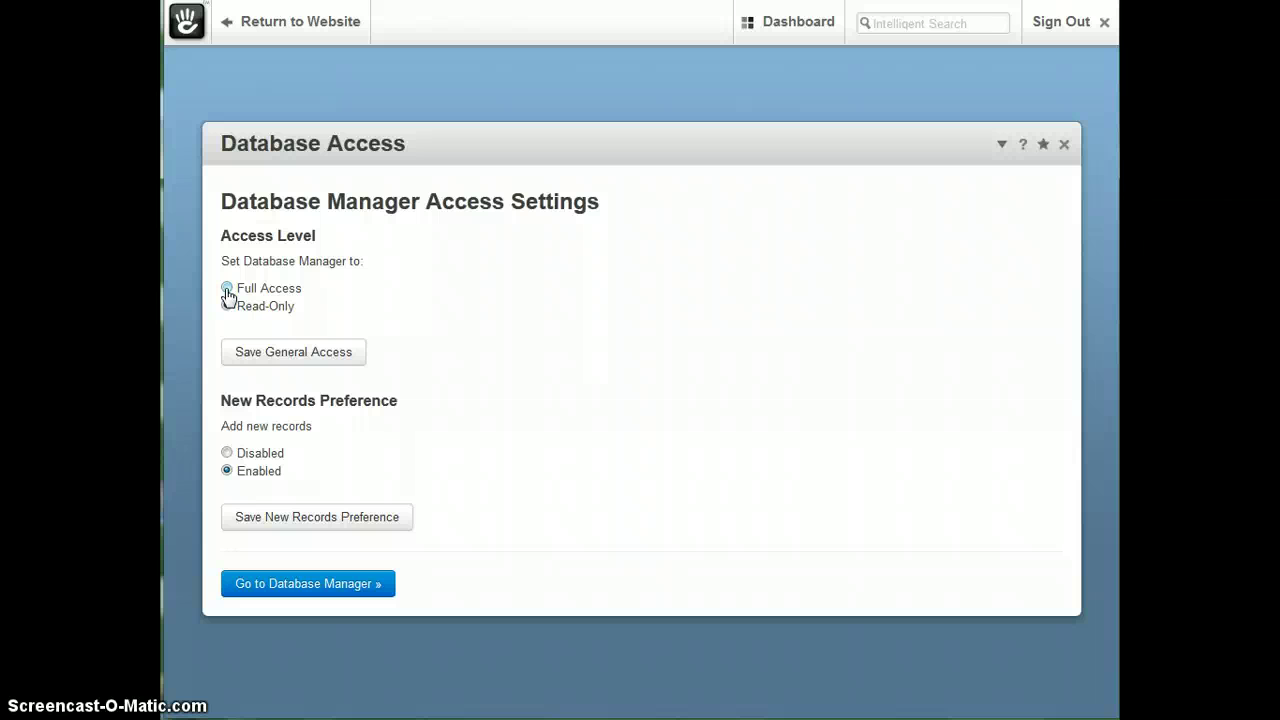
{"action": "left_click", "coordinate": [227, 304]}
{"action": "left_click", "coordinate": [331, 594]}
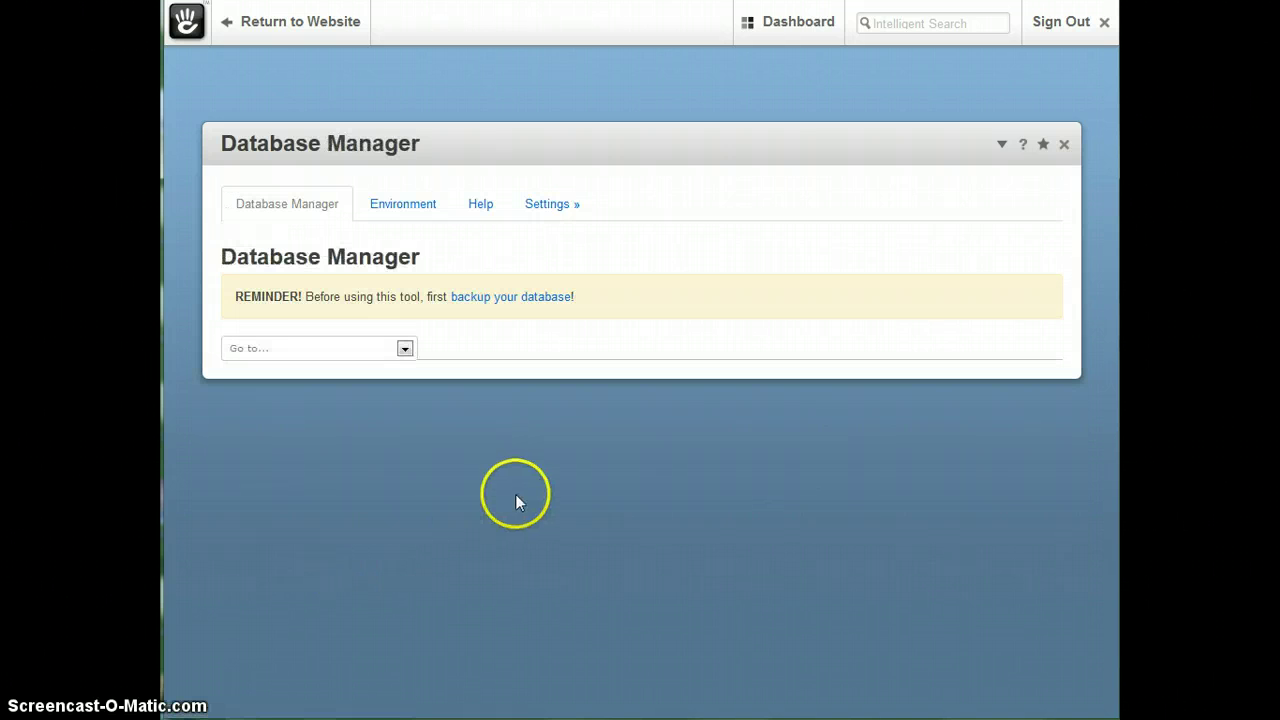
Step: Open the btTags table in the Database Manager
{"action": "left_click", "coordinate": [405, 350]}
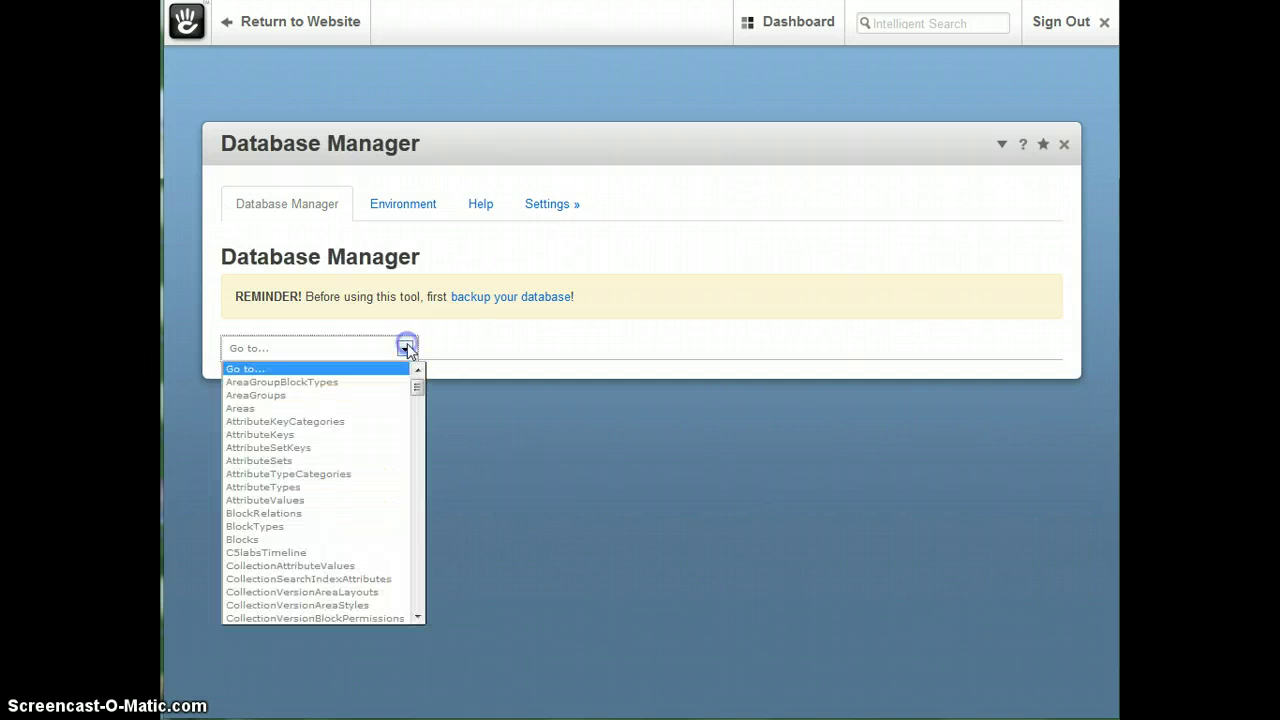
{"action": "left_click_drag", "start_coordinate": [417, 388], "coordinate": [417, 590]}
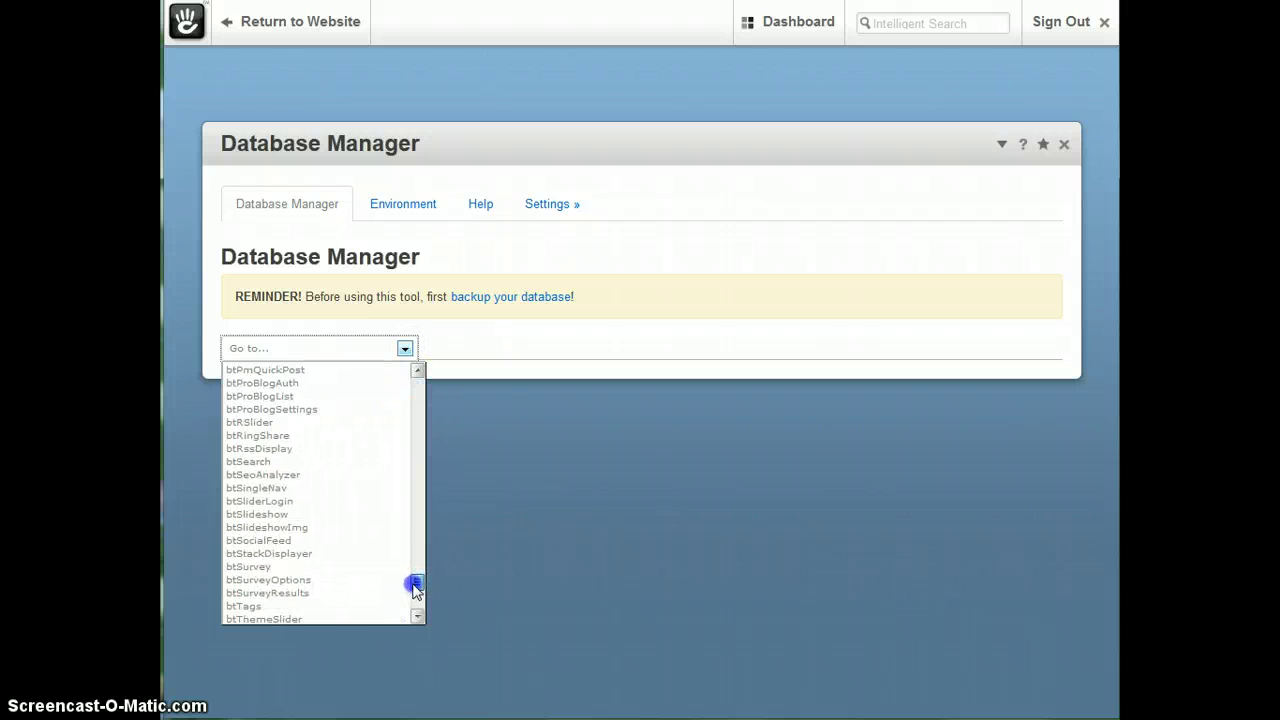
{"action": "left_click", "coordinate": [331, 606]}
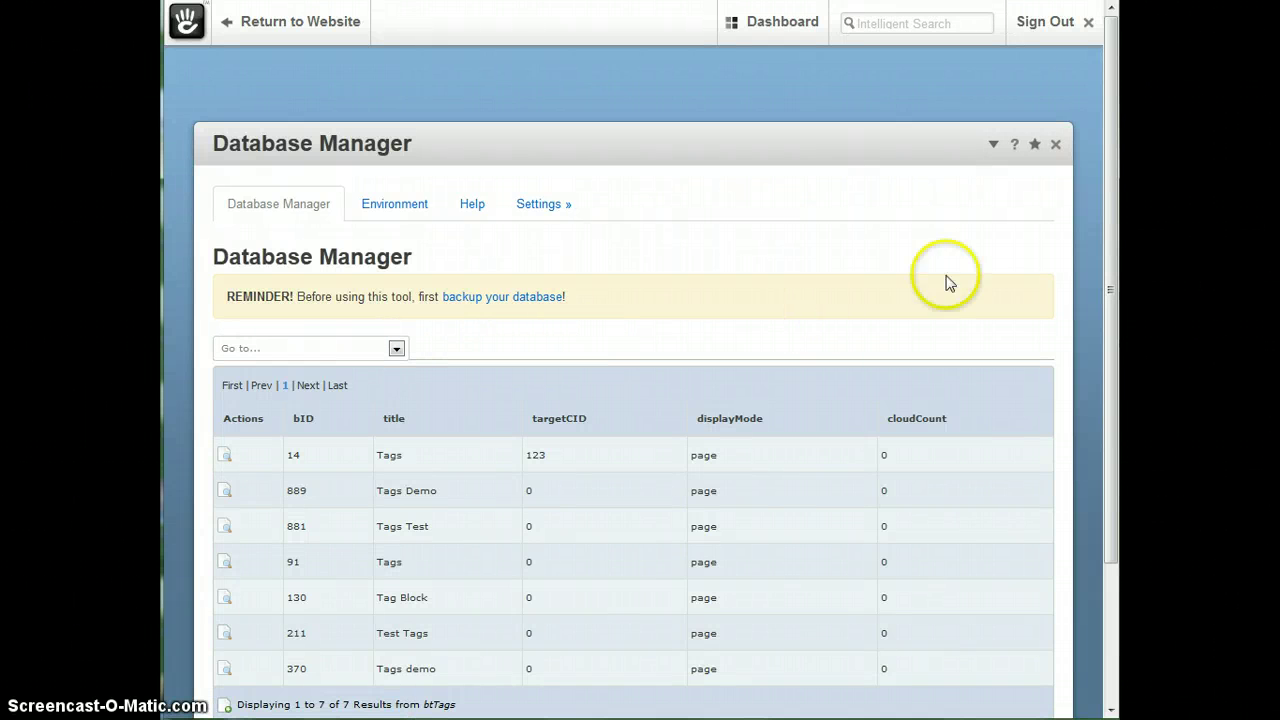
Step: View the details of the Tags Demo record with bID 889 in the btTags table
{"action": "scroll", "coordinate": [1107, 200], "scroll_direction": "down", "scroll_amount": 3}
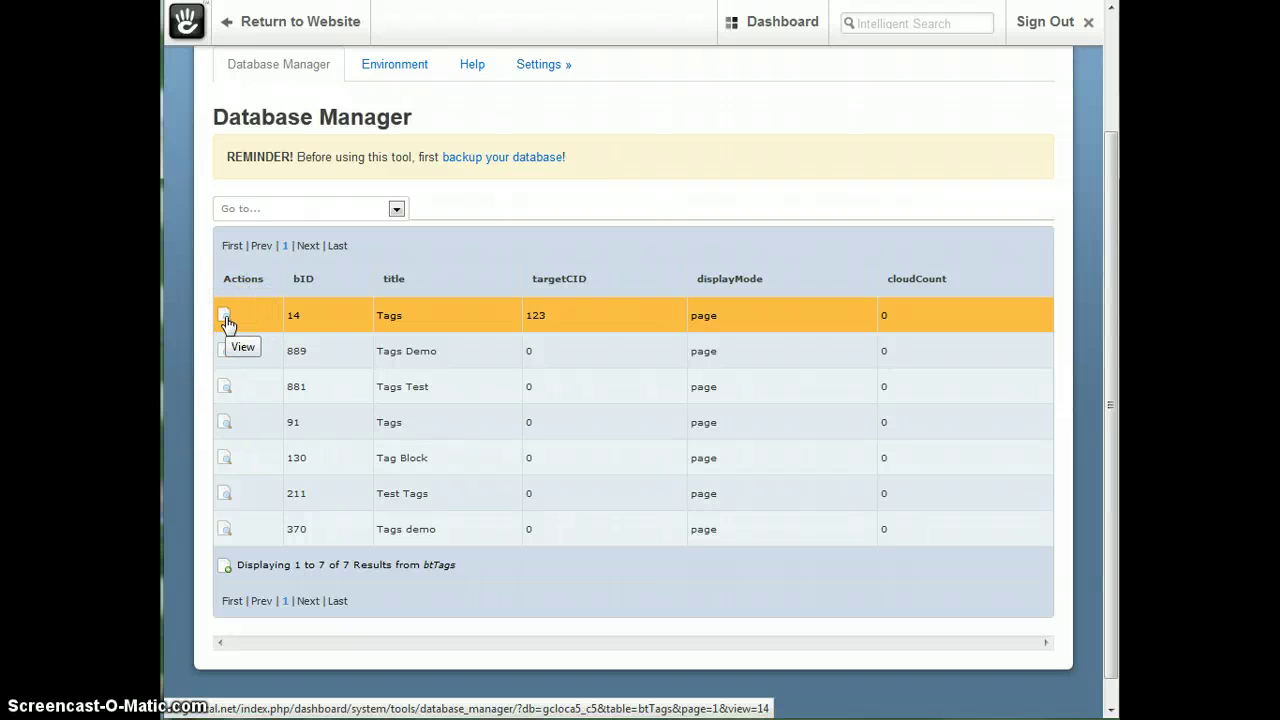
{"action": "left_click", "coordinate": [226, 352]}
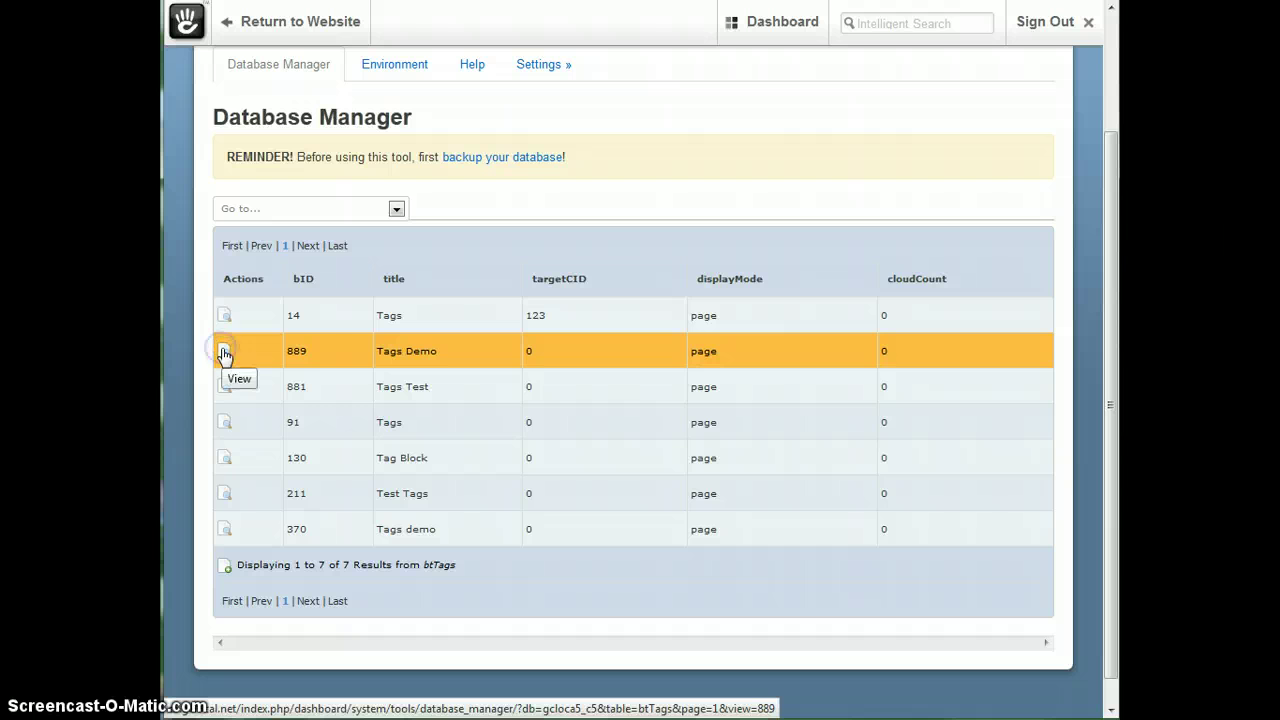
{"action": "left_click", "coordinate": [225, 355]}
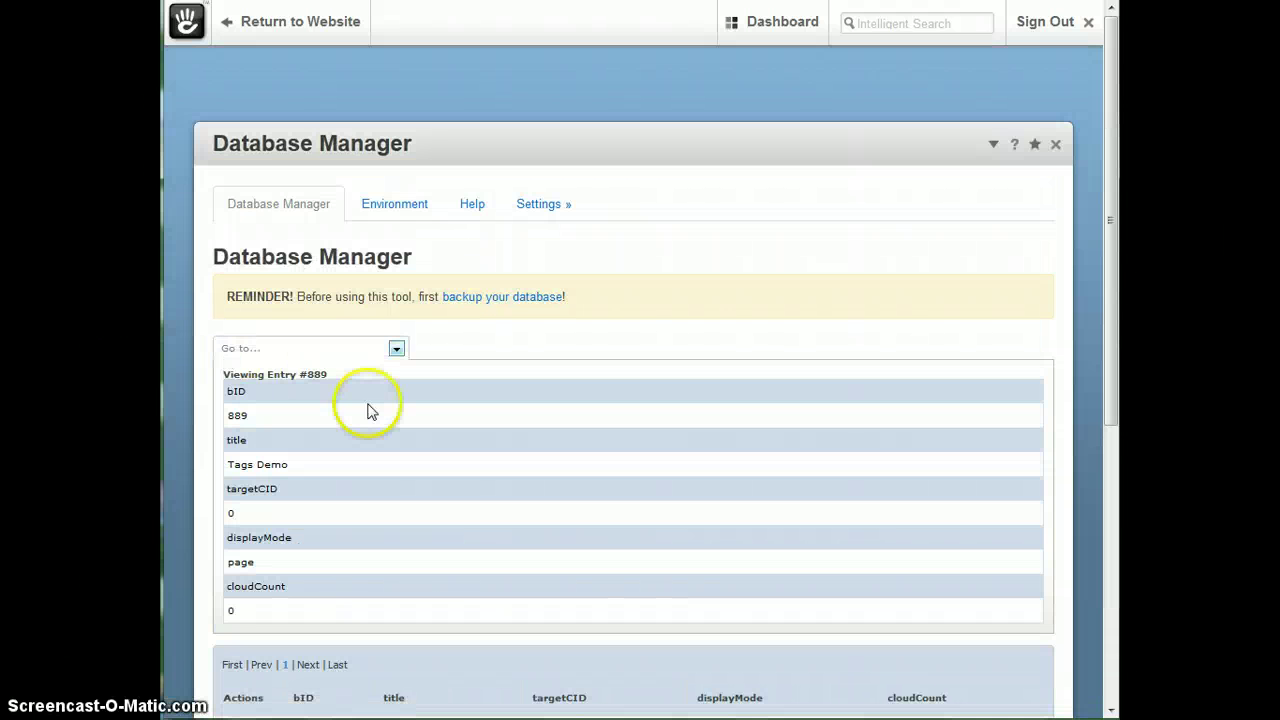
{"action": "scroll", "coordinate": [330, 430], "scroll_direction": "down", "scroll_amount": 5}
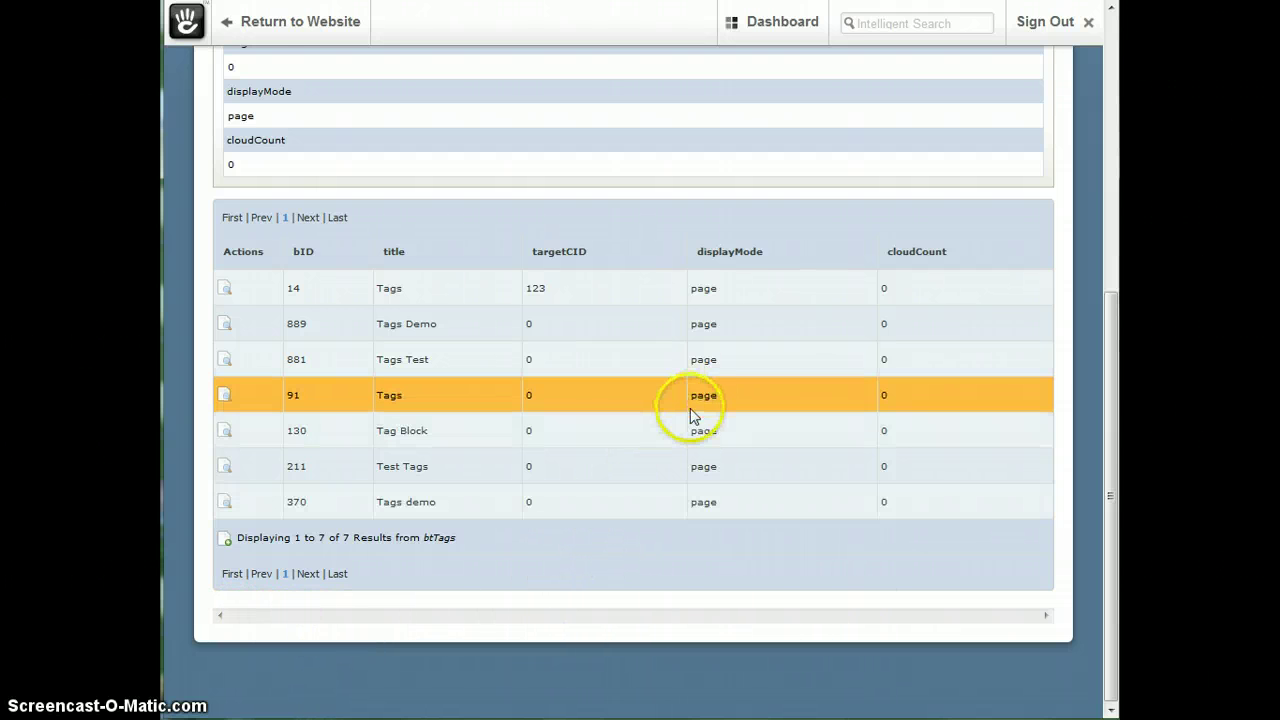
{"action": "scroll", "coordinate": [690, 408], "scroll_direction": "up", "scroll_amount": 3}
{"action": "scroll", "coordinate": [672, 422], "scroll_direction": "up", "scroll_amount": 2}
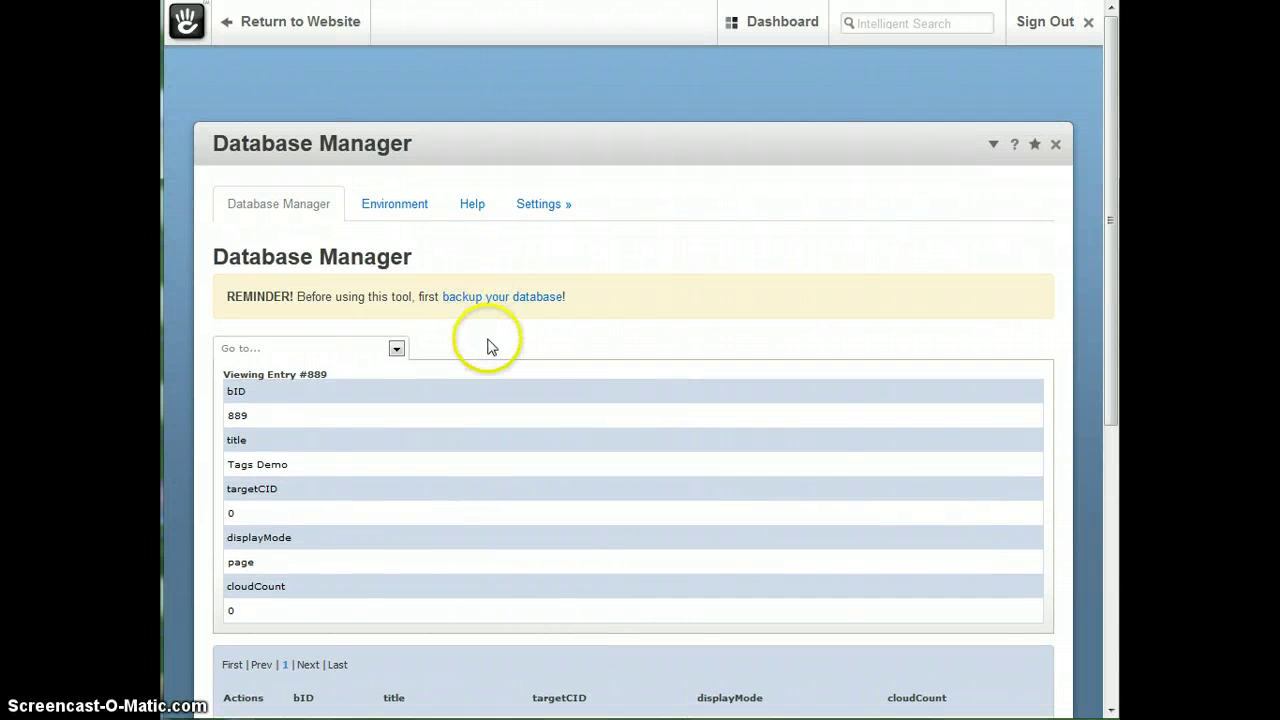
Step: Set the Database Manager's access level to Full Access, save it, and return to the table manager
{"action": "left_click", "coordinate": [545, 206]}
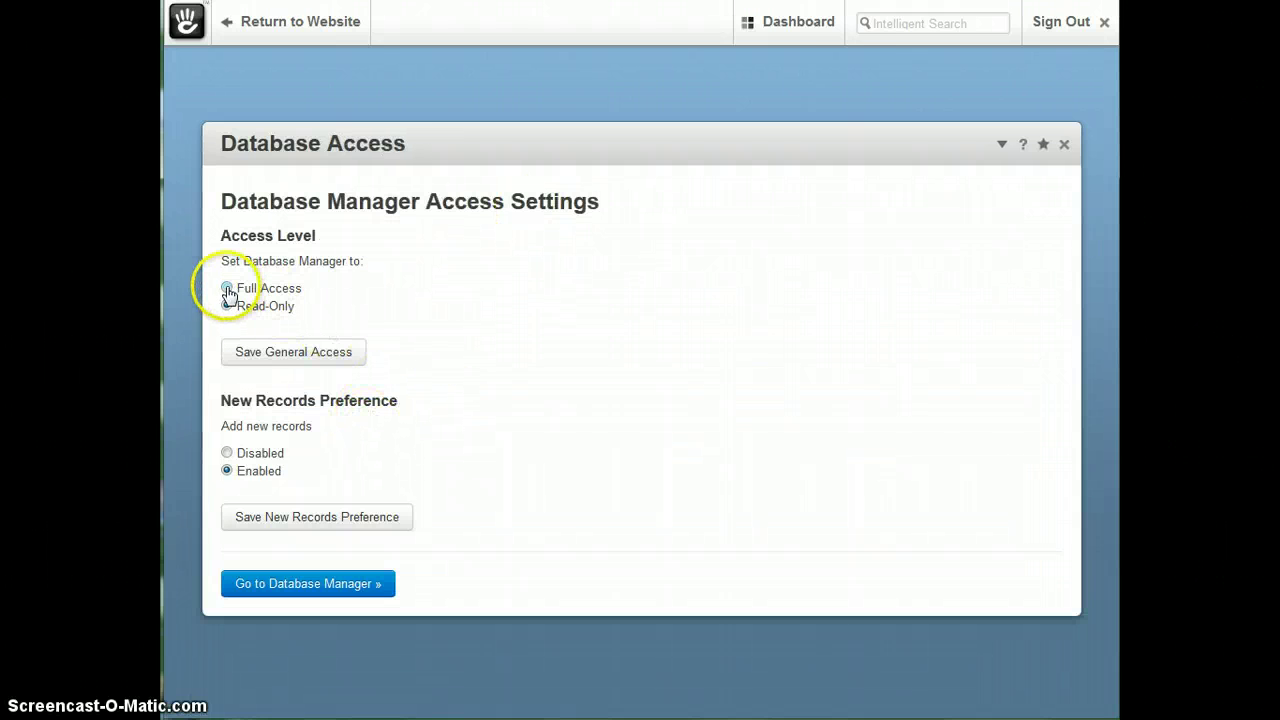
{"action": "left_click", "coordinate": [289, 352]}
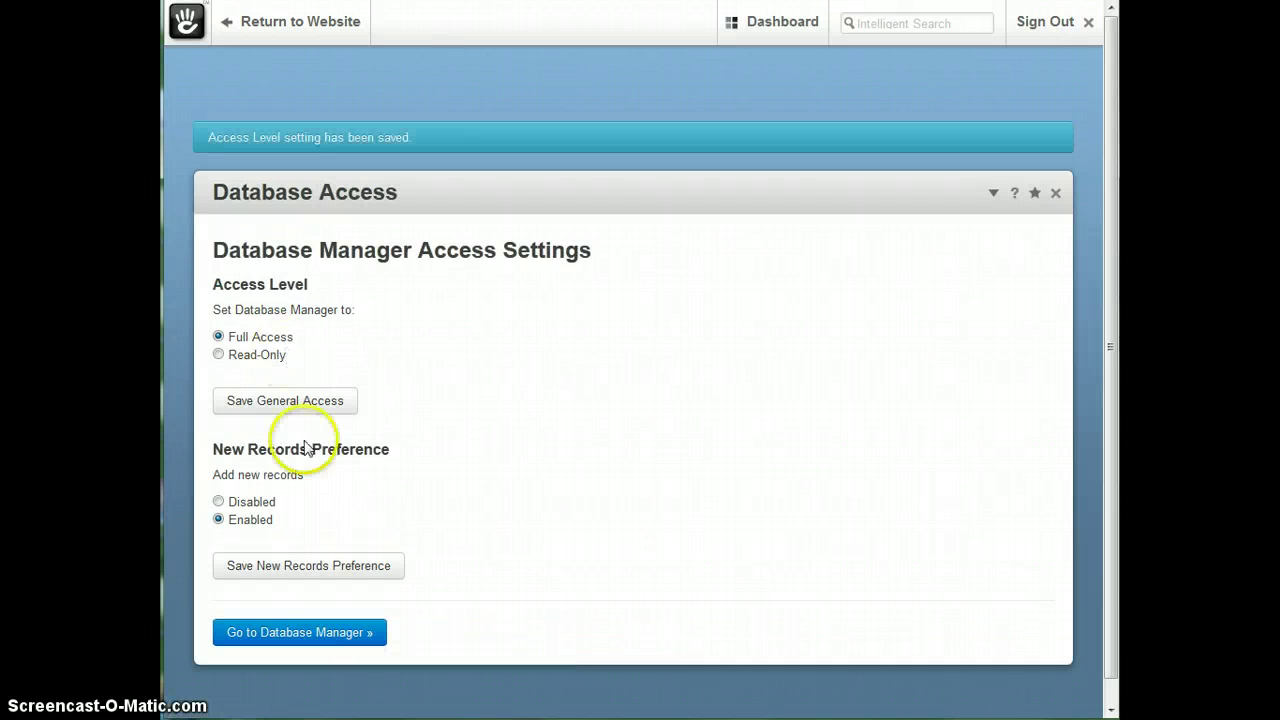
{"action": "left_click", "coordinate": [241, 636]}
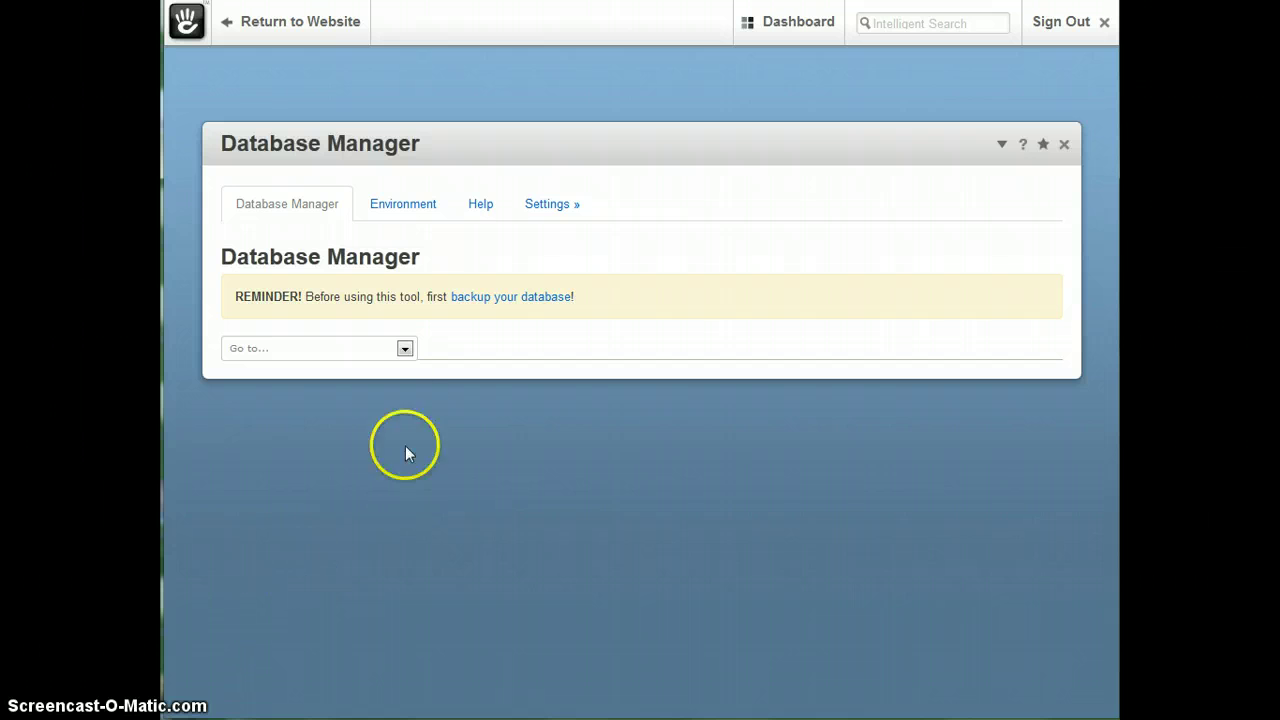
Step: Reopen the btTags table and examine the record actions offered under Full Access
{"action": "left_click", "coordinate": [405, 348]}
{"action": "left_click", "coordinate": [415, 490]}
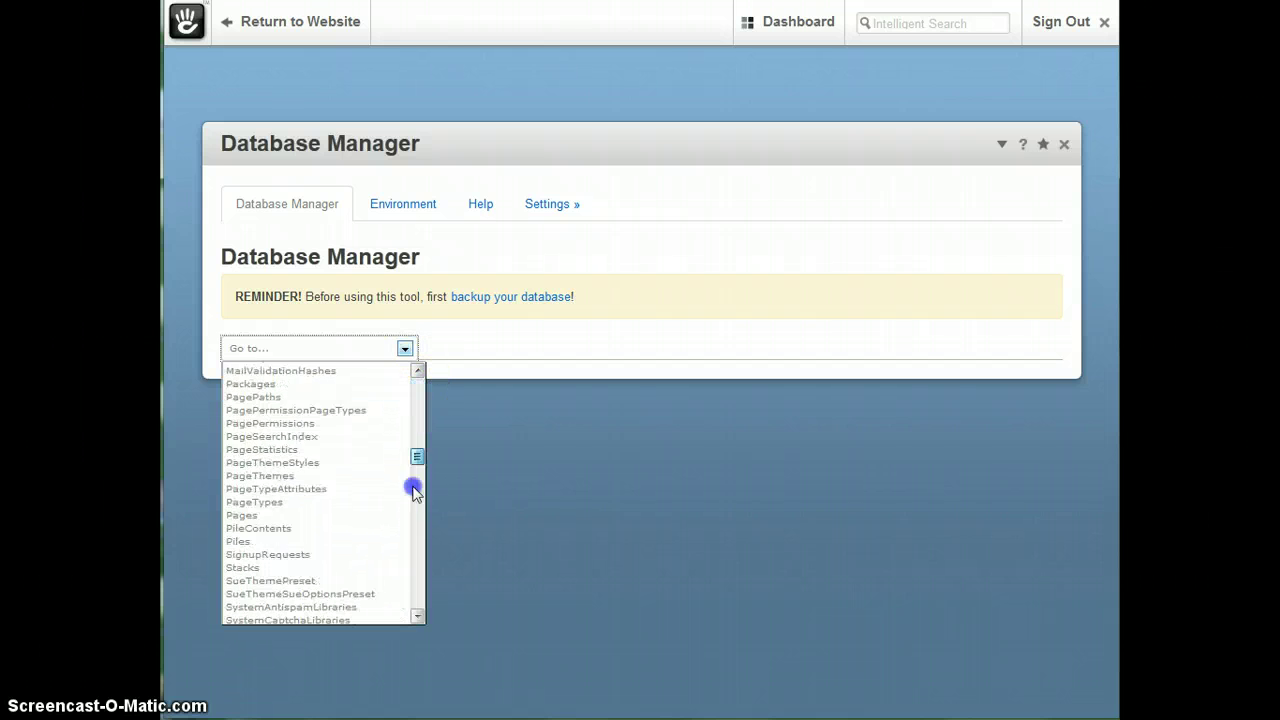
{"action": "left_click_drag", "start_coordinate": [415, 490], "coordinate": [429, 589]}
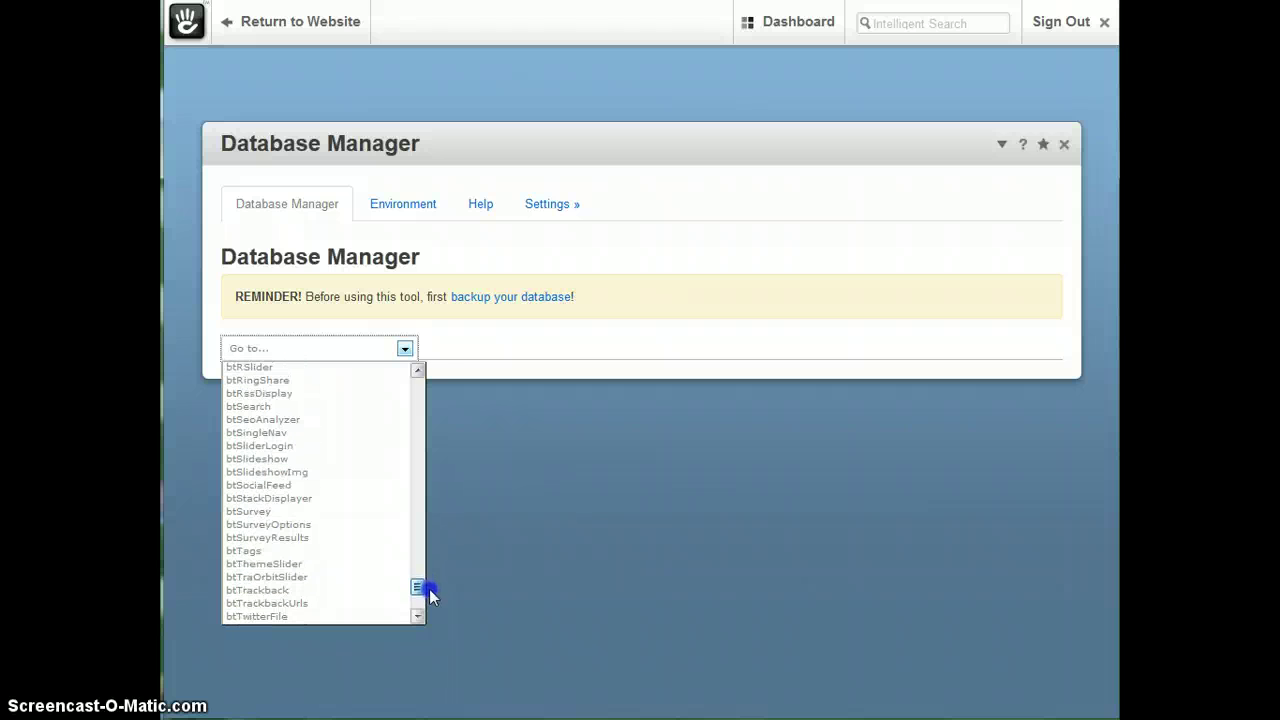
{"action": "left_click", "coordinate": [324, 551]}
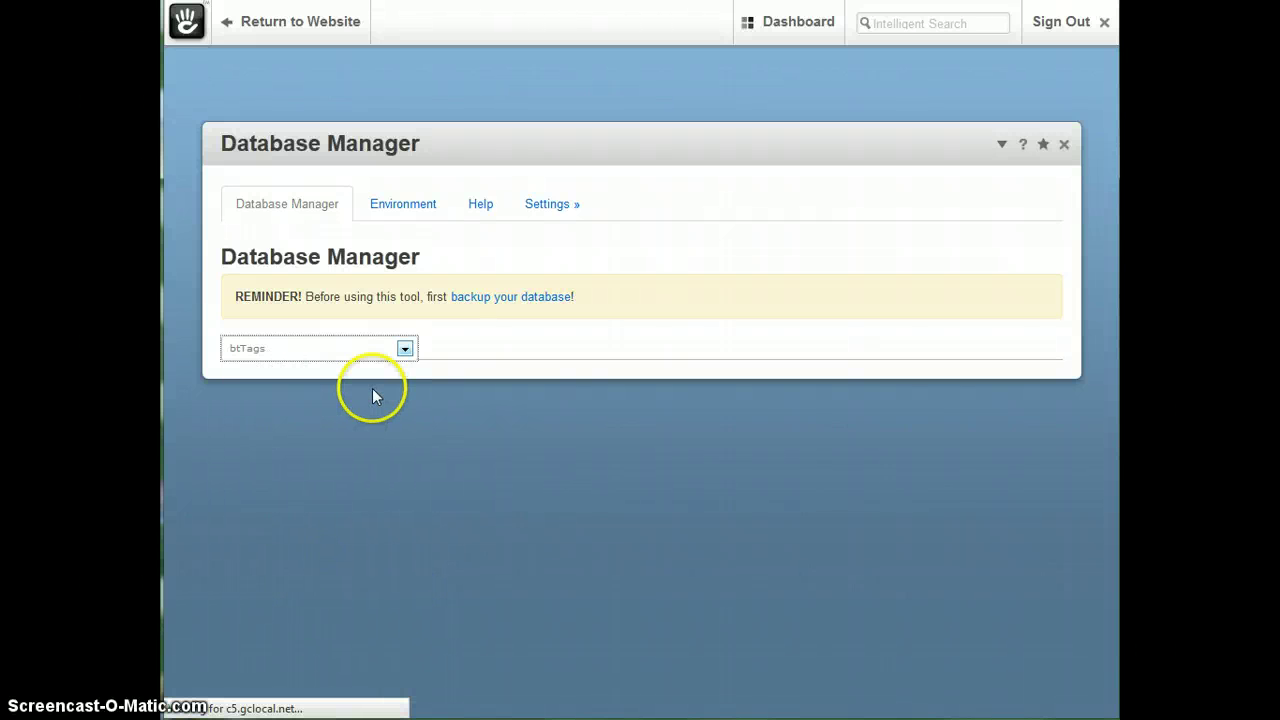
{"action": "scroll", "coordinate": [371, 413], "scroll_direction": "down", "scroll_amount": 1}
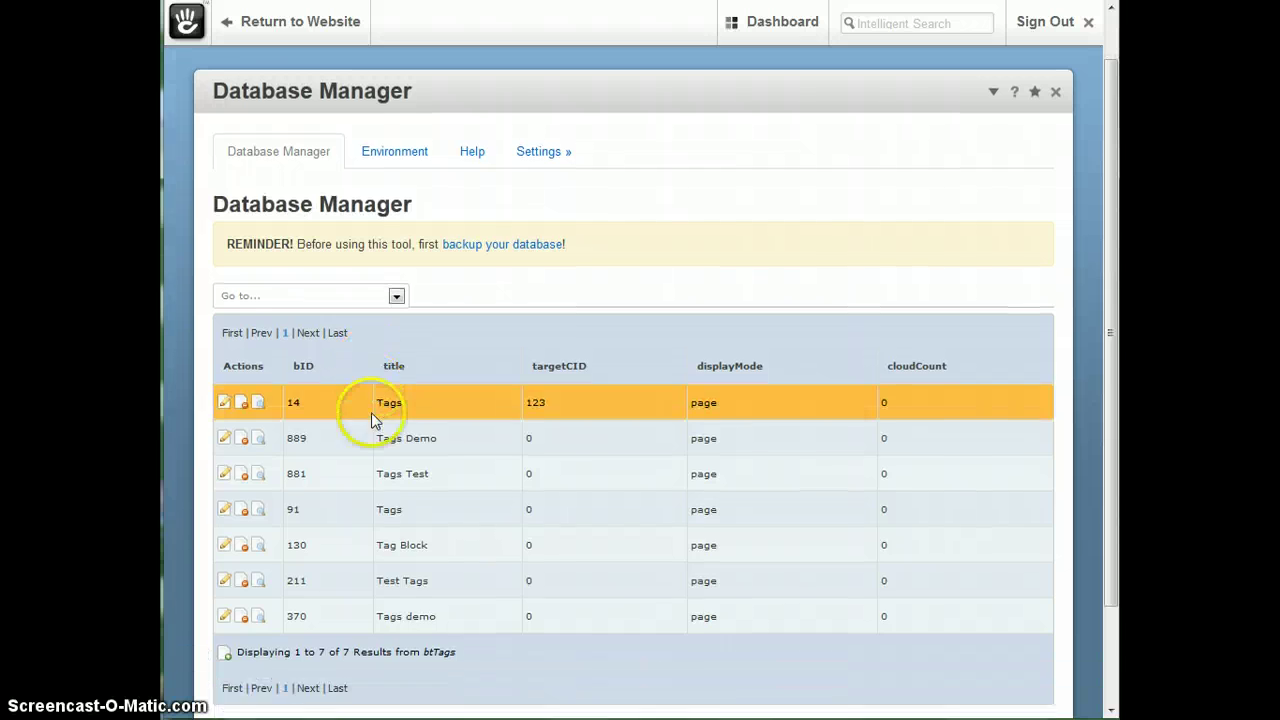
{"action": "scroll", "coordinate": [371, 417], "scroll_direction": "down", "scroll_amount": 2}
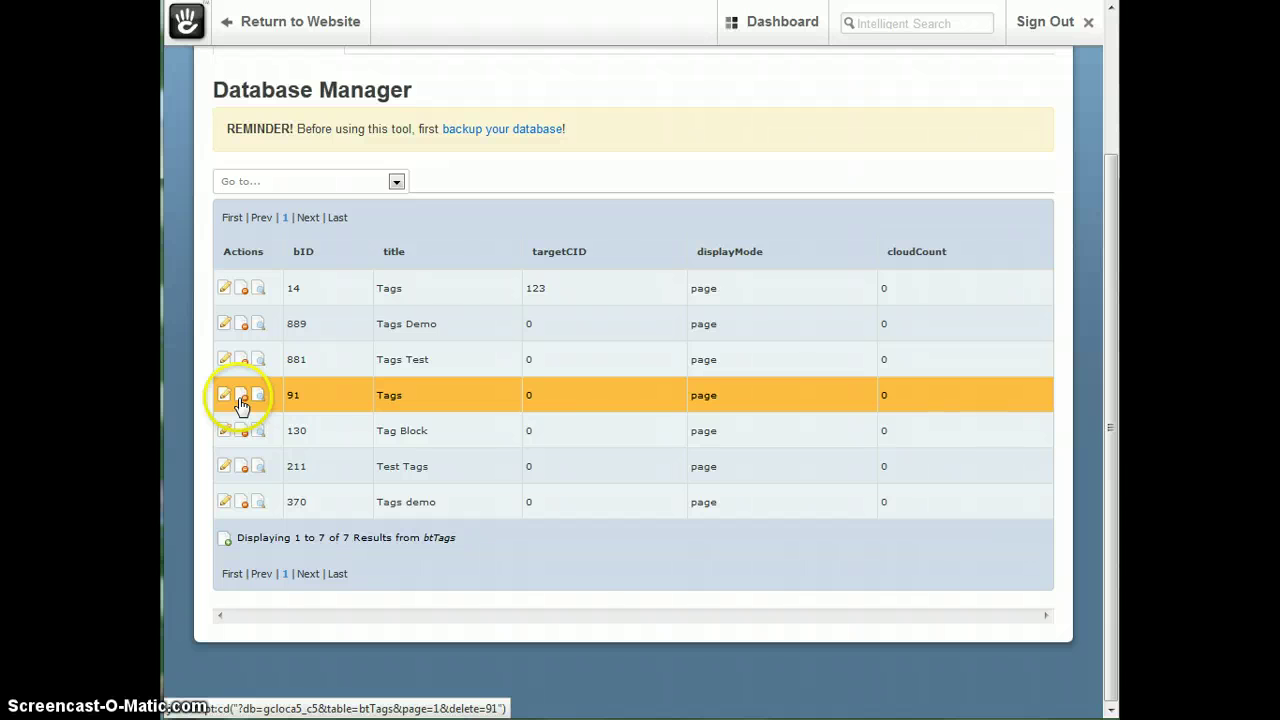
{"action": "scroll", "coordinate": [374, 321], "scroll_direction": "up", "scroll_amount": 2}
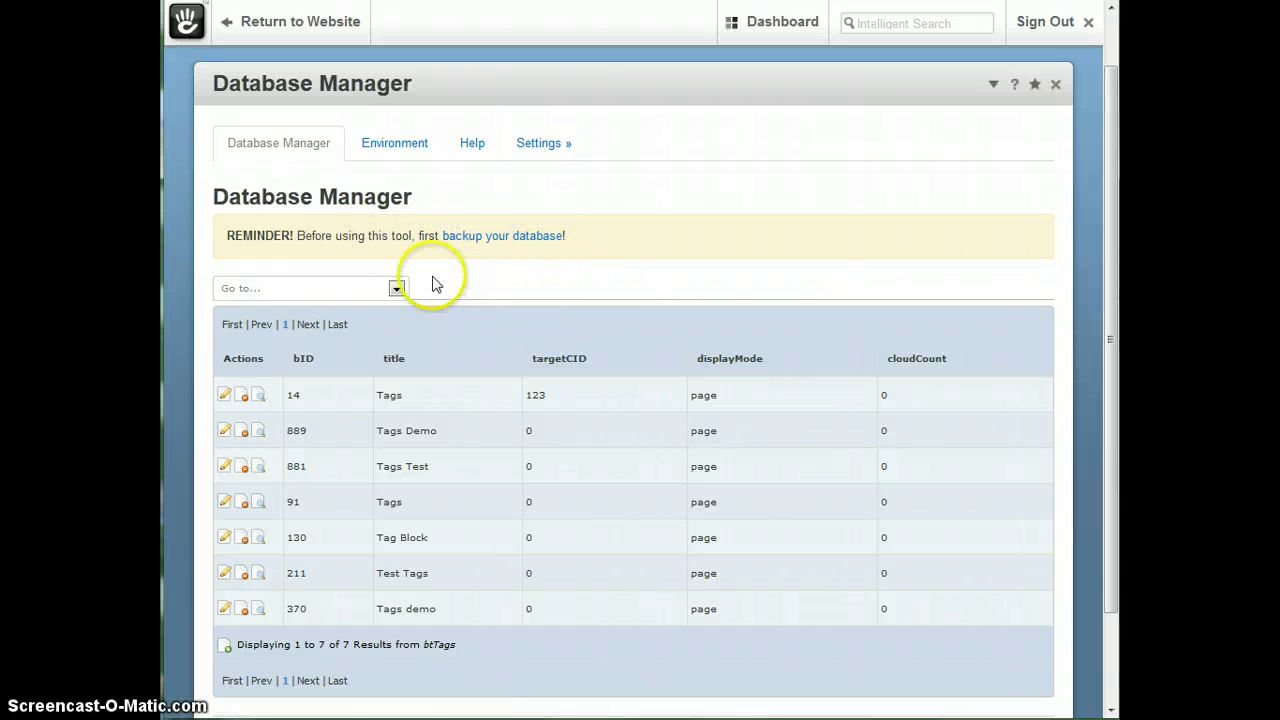
Step: Change the title of record 881 in btTags to "Tags Test 1" and save the item
{"action": "left_click", "coordinate": [225, 470]}
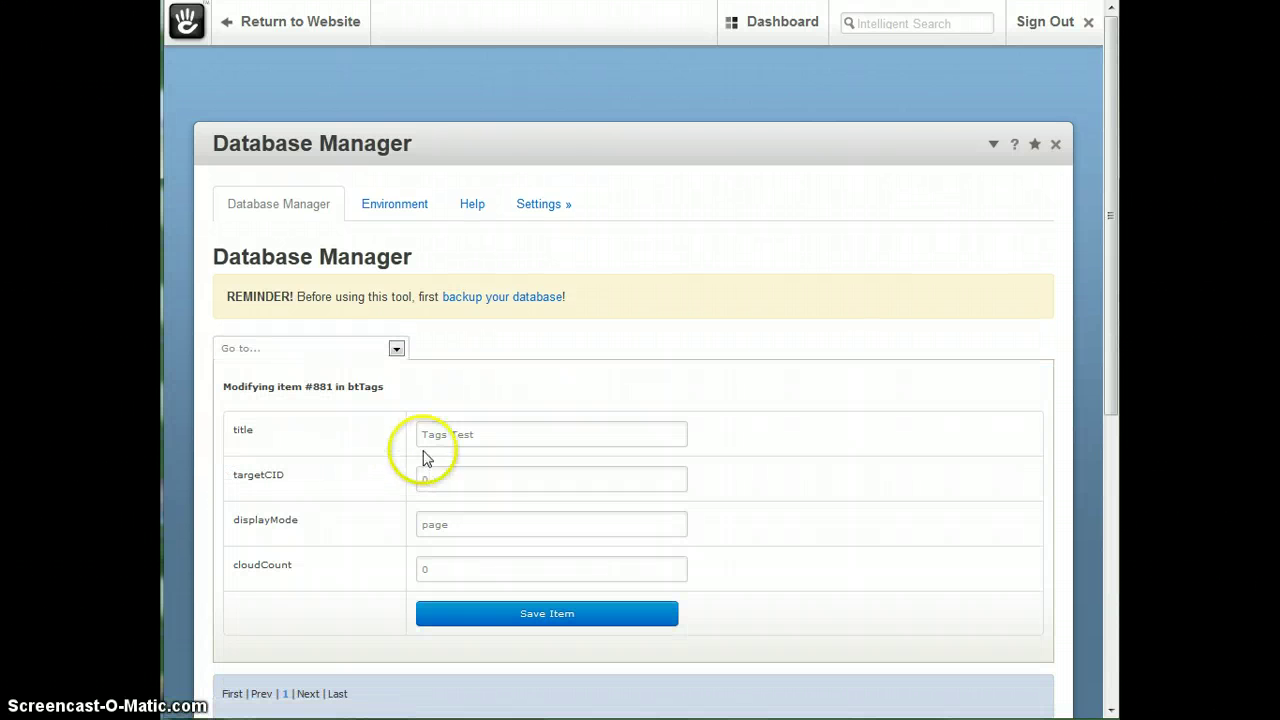
{"action": "left_click", "coordinate": [488, 434]}
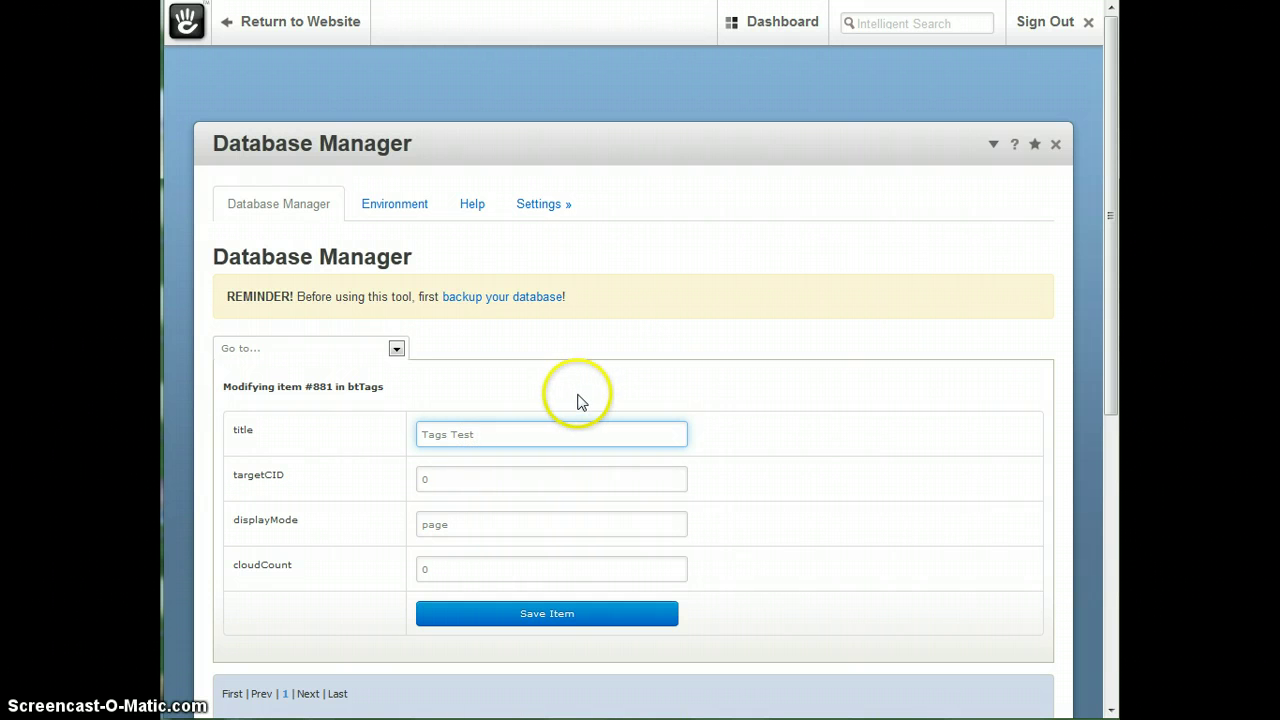
{"action": "type", "text": "1"}
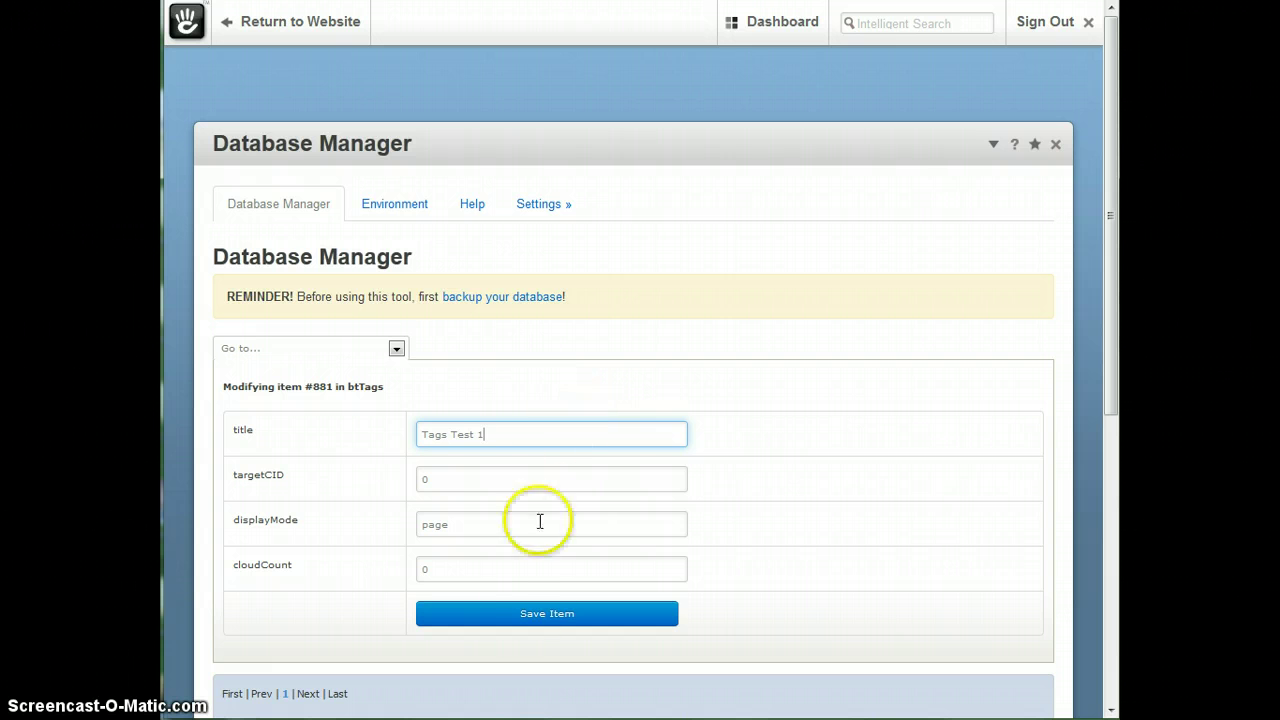
{"action": "left_click", "coordinate": [523, 614]}
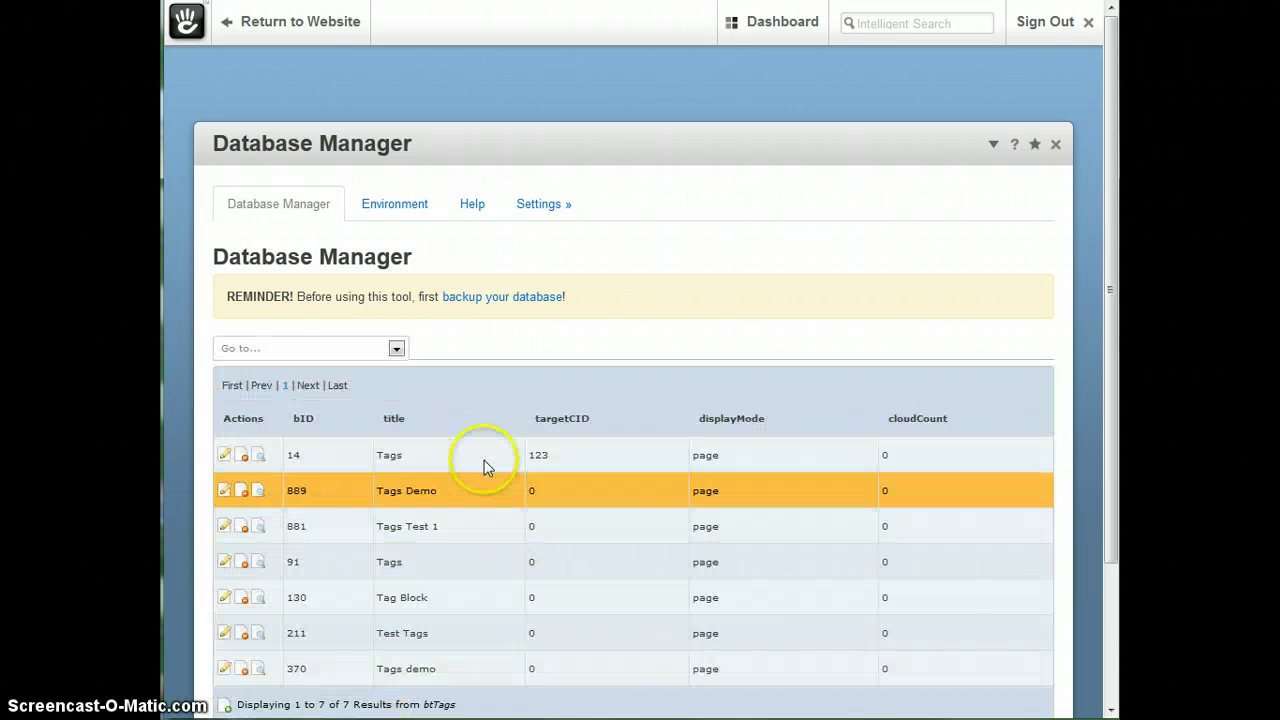
{"action": "scroll", "coordinate": [476, 452], "scroll_direction": "down", "scroll_amount": 2}
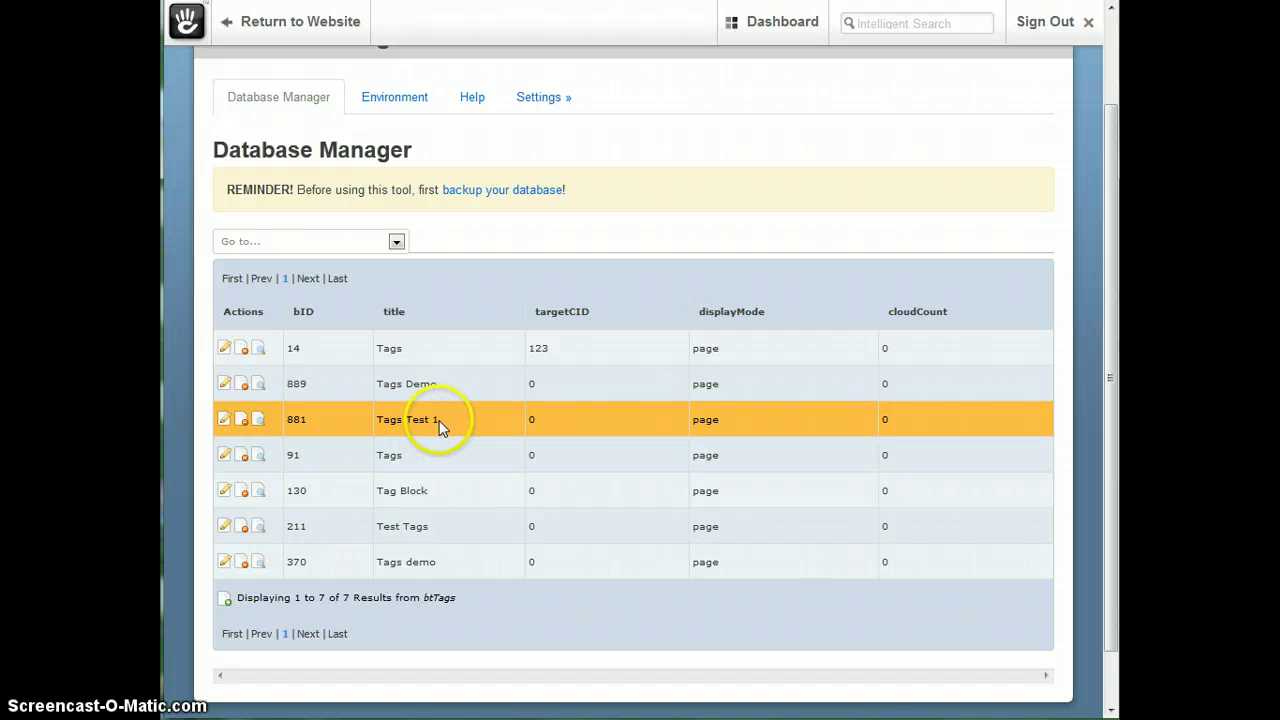
Step: Change the title of record 881 in btTags to "Tags Test" and save the item
{"action": "left_click", "coordinate": [224, 421]}
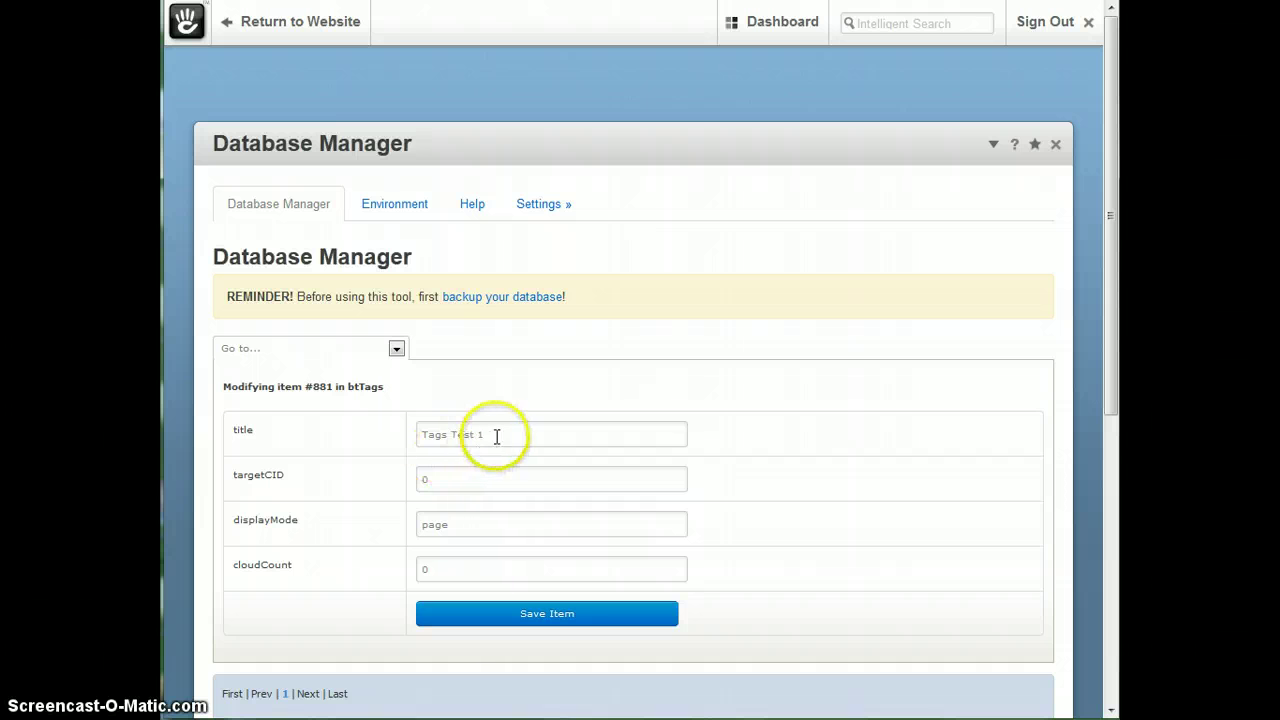
{"action": "left_click", "coordinate": [496, 436]}
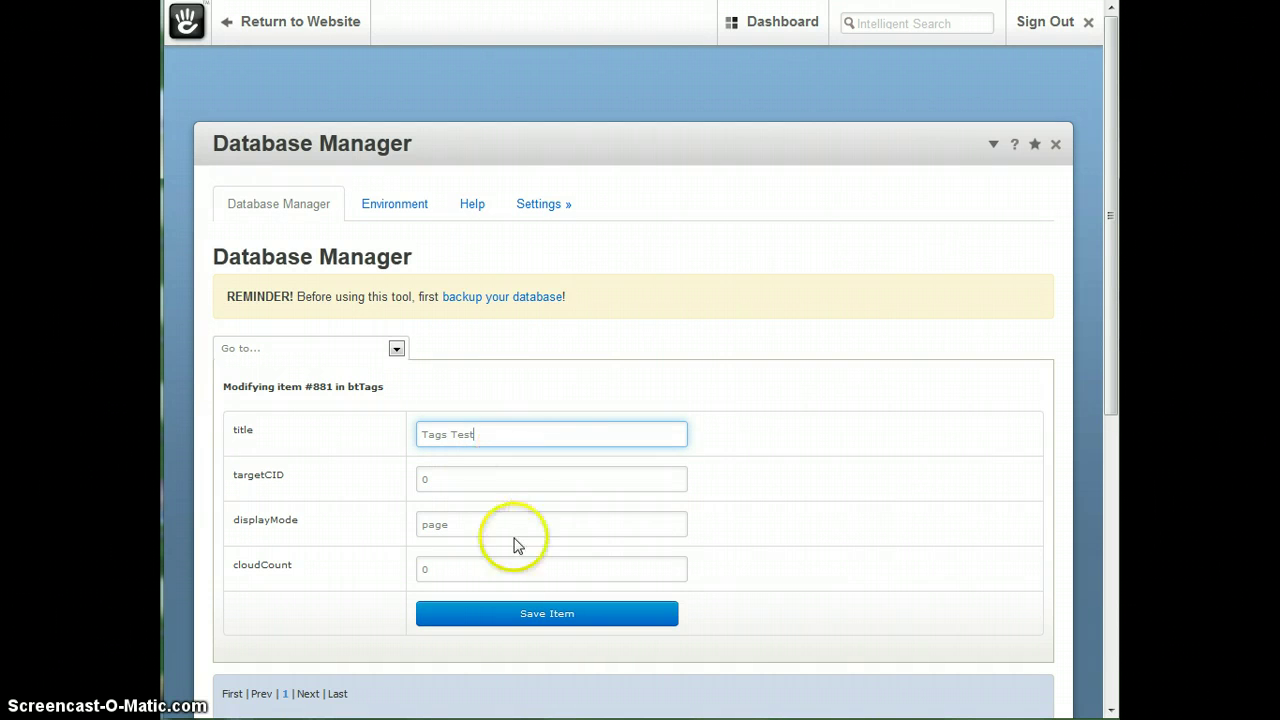
{"action": "left_click", "coordinate": [497, 614]}
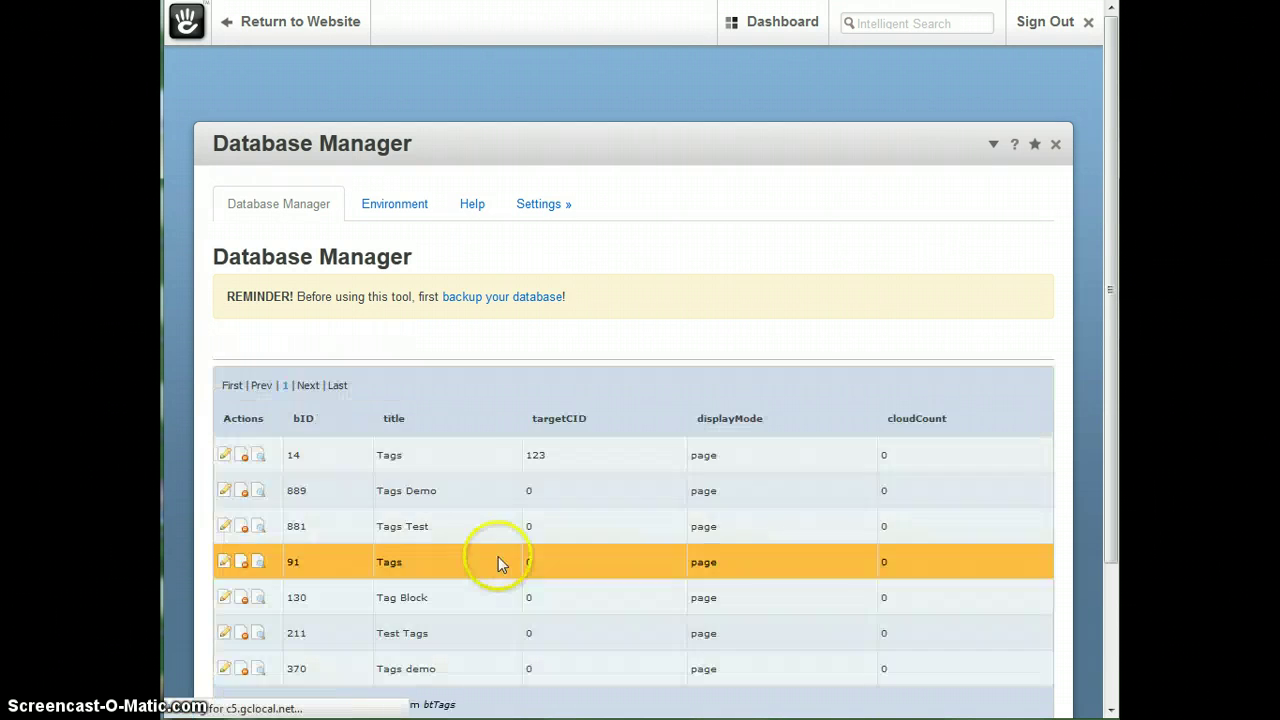
Step: Open the form for adding a new item to btTags and examine its empty fields against the existing records
{"action": "scroll", "coordinate": [659, 395], "scroll_direction": "down", "scroll_amount": 3}
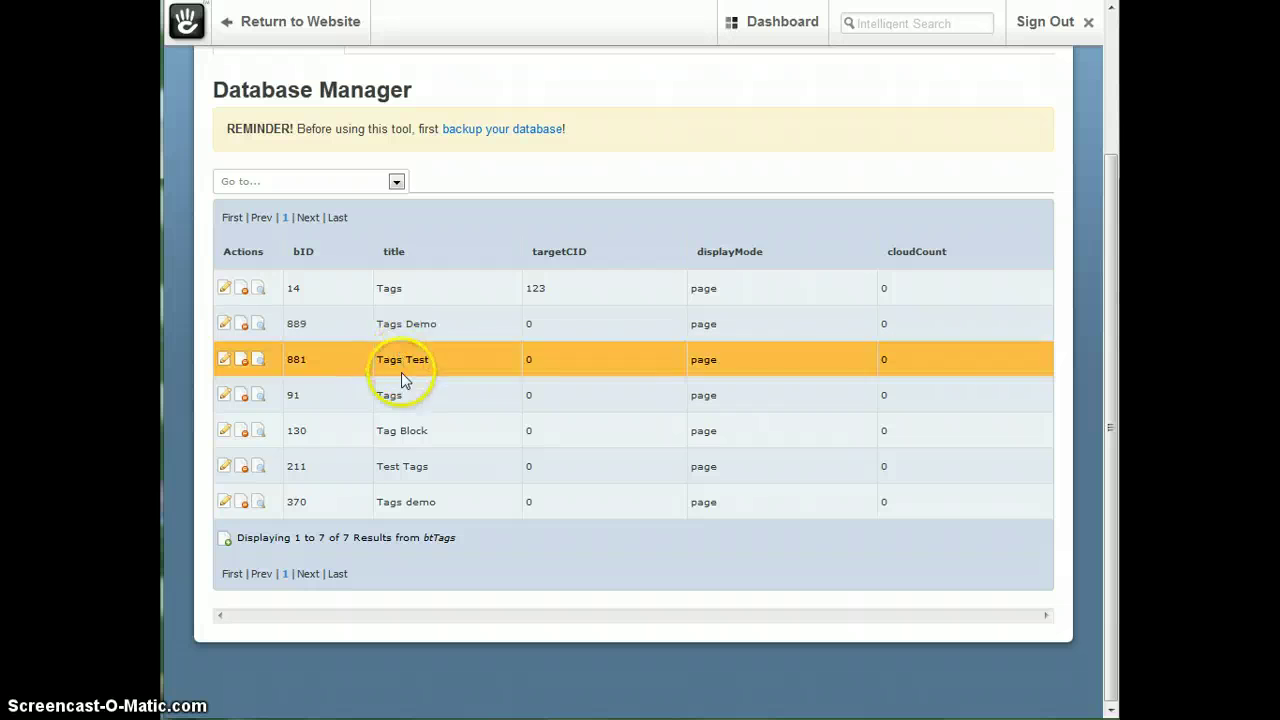
{"action": "left_click", "coordinate": [226, 541]}
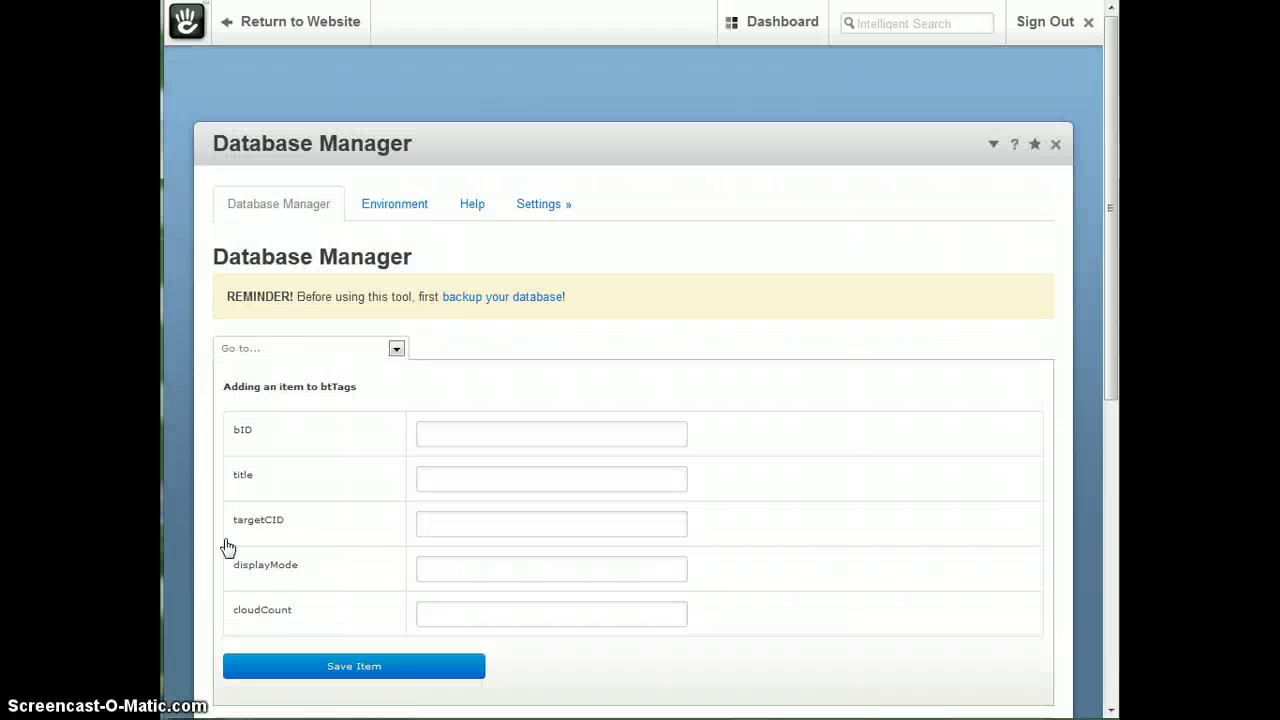
{"action": "scroll", "coordinate": [763, 459], "scroll_direction": "down", "scroll_amount": 2}
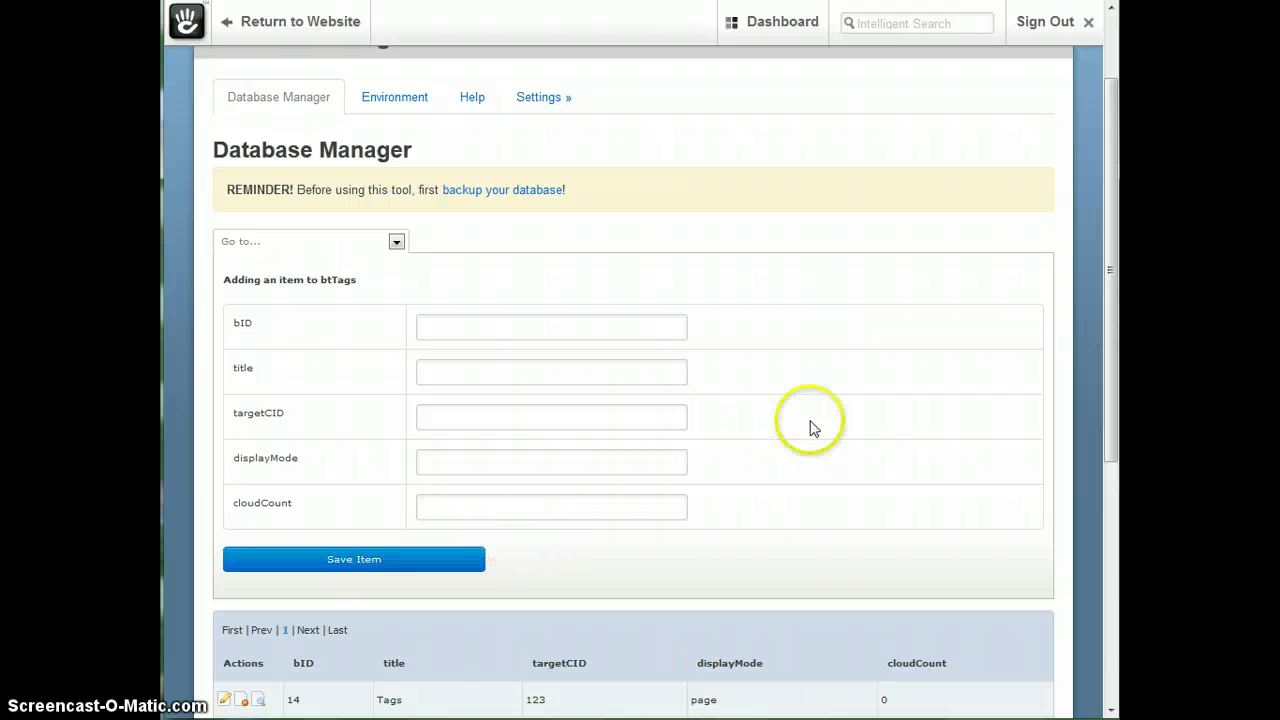
{"action": "scroll", "coordinate": [808, 429], "scroll_direction": "down", "scroll_amount": 6}
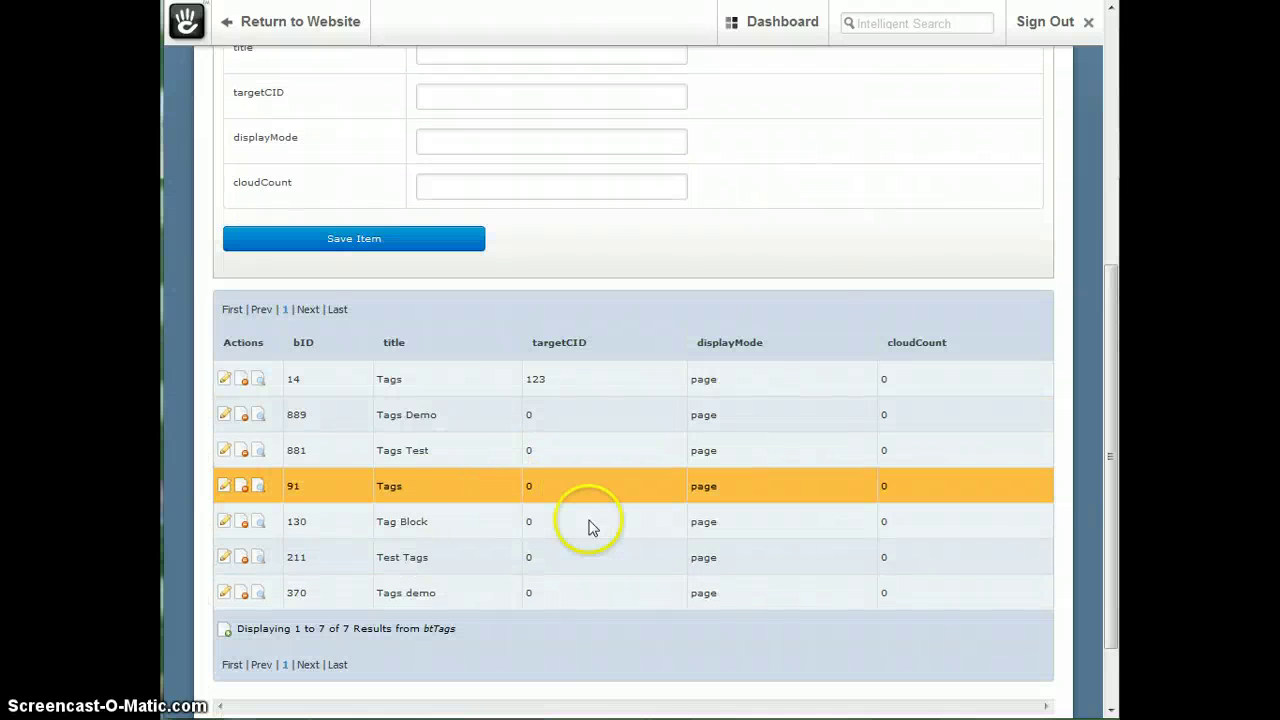
{"action": "scroll", "coordinate": [714, 360], "scroll_direction": "up", "scroll_amount": 2}
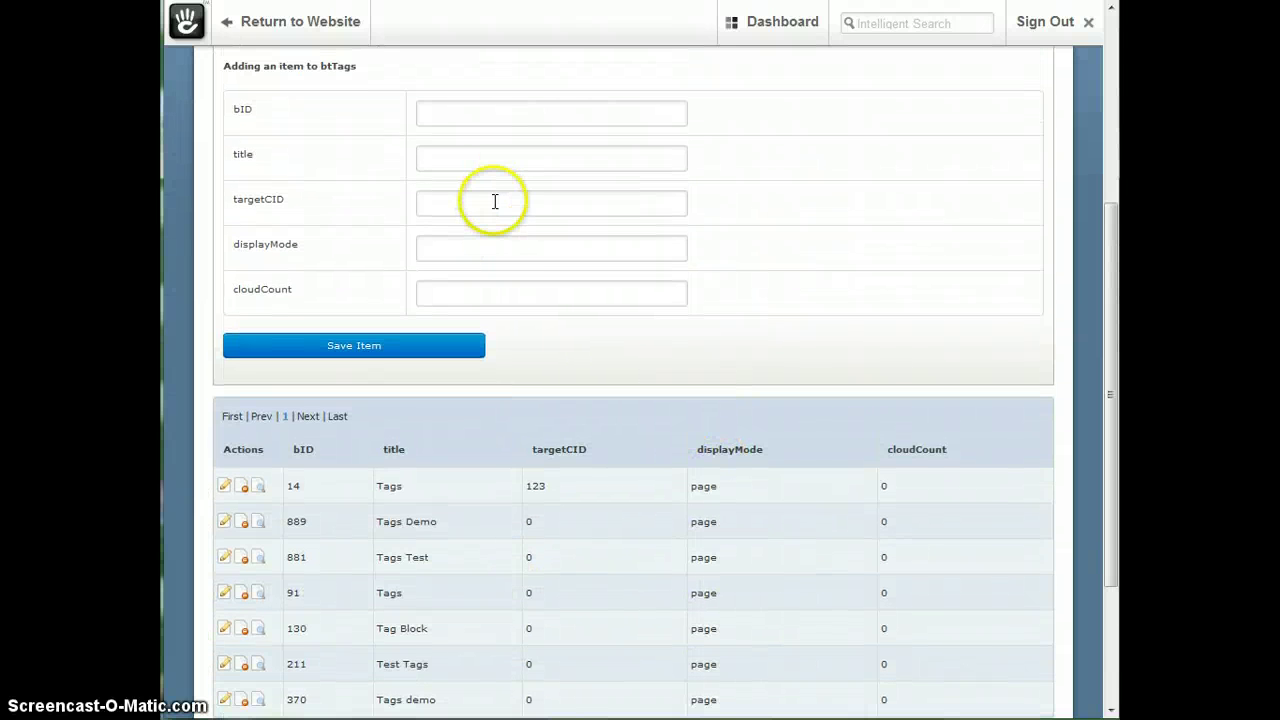
{"action": "left_click", "coordinate": [494, 203]}
{"action": "left_click", "coordinate": [503, 161]}
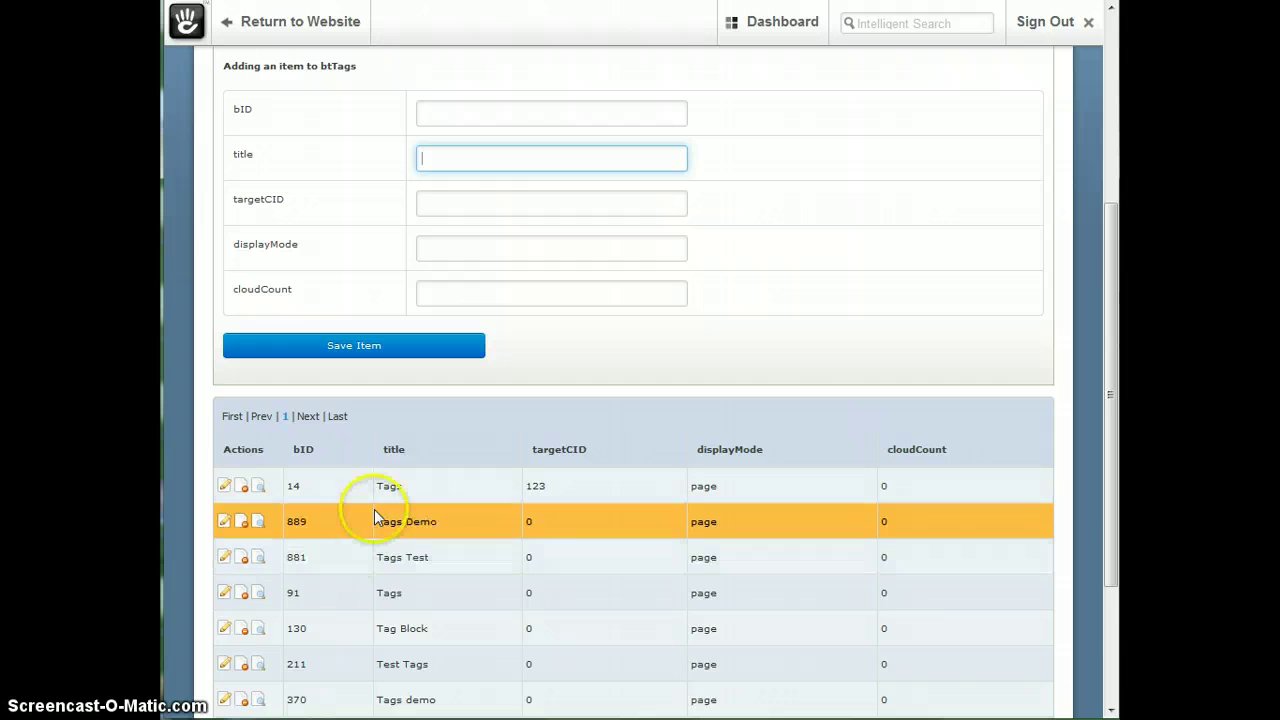
{"action": "scroll", "coordinate": [374, 509], "scroll_direction": "down", "scroll_amount": 2}
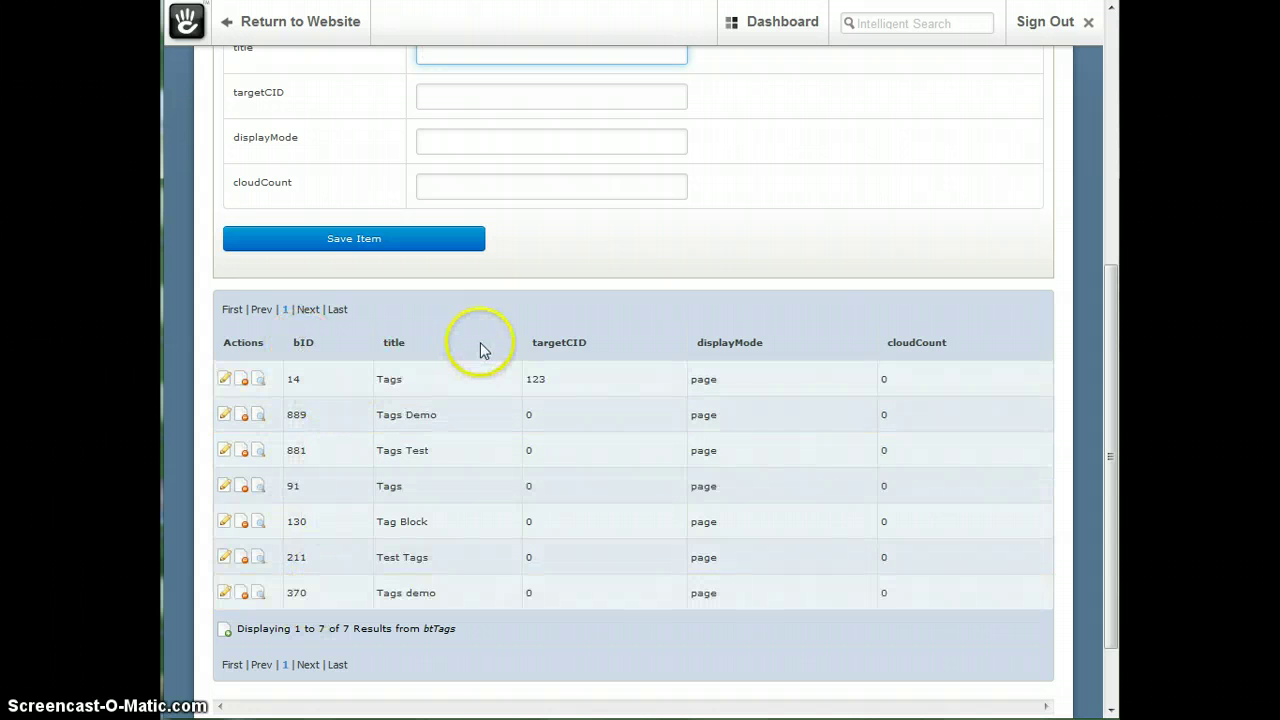
{"action": "scroll", "coordinate": [490, 360], "scroll_direction": "up", "scroll_amount": 3}
{"action": "scroll", "coordinate": [502, 385], "scroll_direction": "up", "scroll_amount": 1}
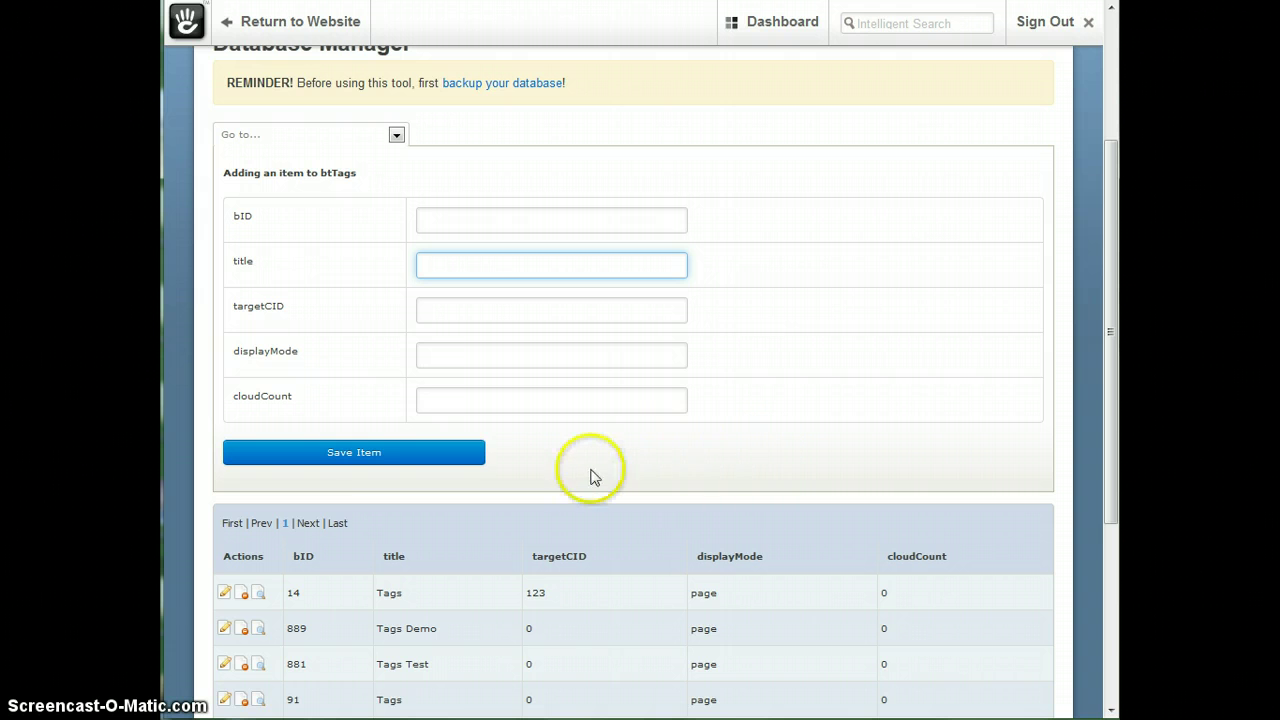
{"action": "scroll", "coordinate": [586, 472], "scroll_direction": "down", "scroll_amount": 5}
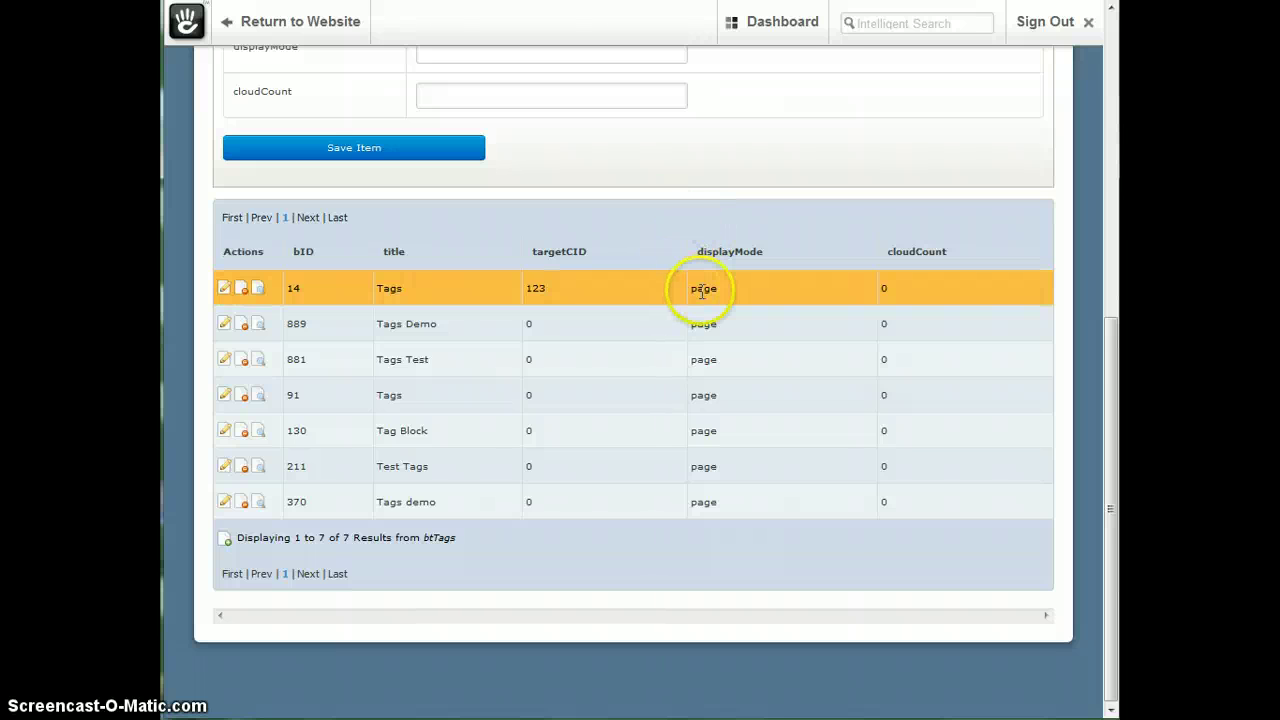
{"action": "scroll", "coordinate": [702, 290], "scroll_direction": "up", "scroll_amount": 2}
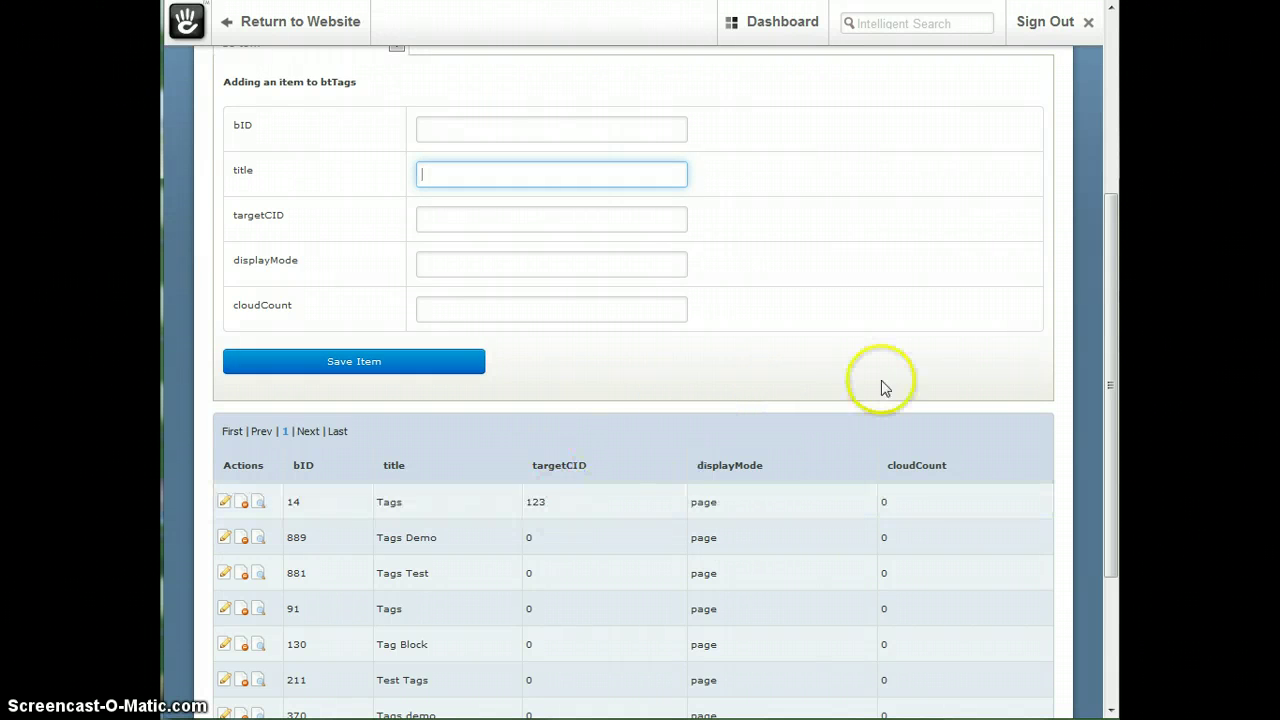
{"action": "scroll", "coordinate": [950, 360], "scroll_direction": "up", "scroll_amount": 2}
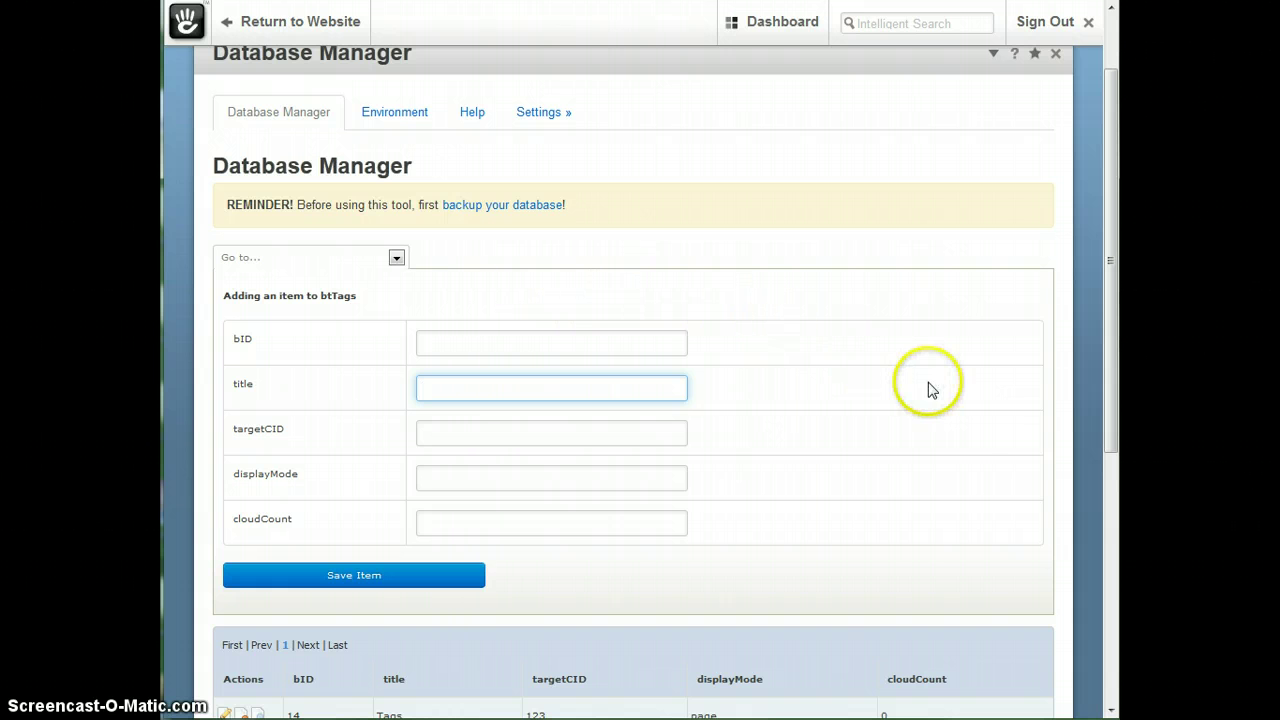
Step: Review the Database Manager's access settings and read through its Help & Tools page
{"action": "left_click", "coordinate": [556, 116]}
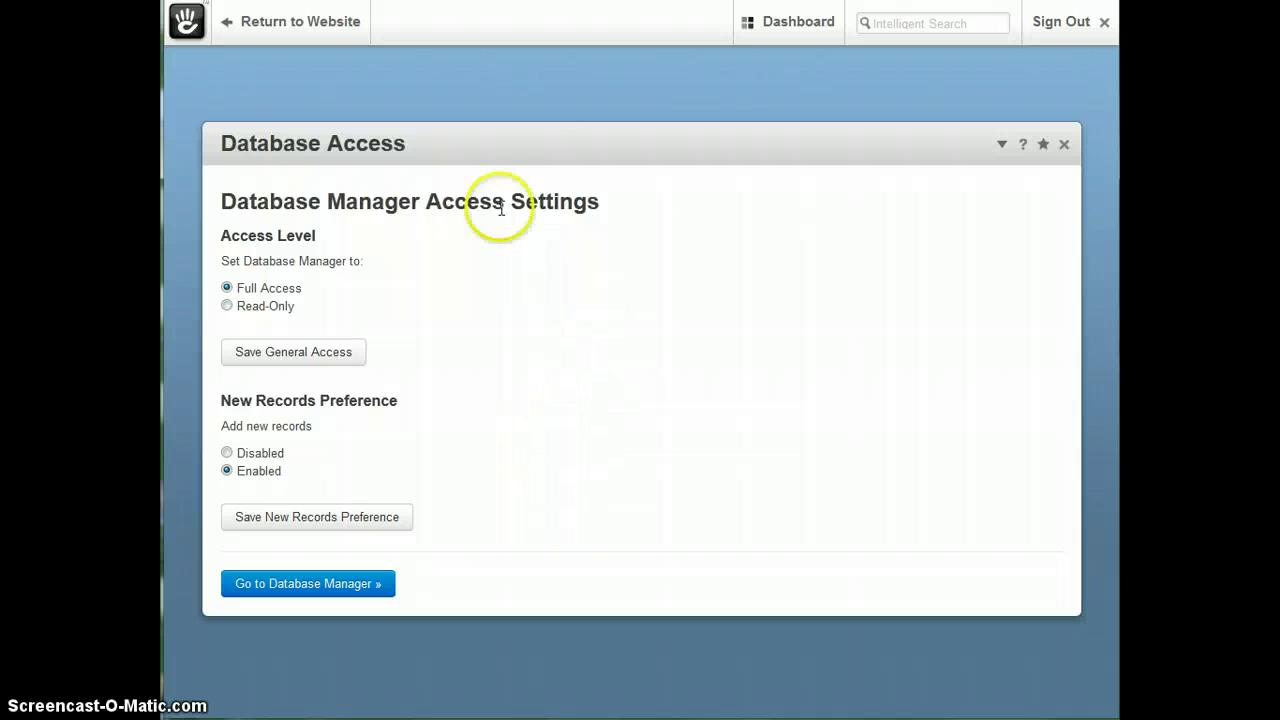
{"action": "left_click_drag", "start_coordinate": [321, 572], "coordinate": [311, 593]}
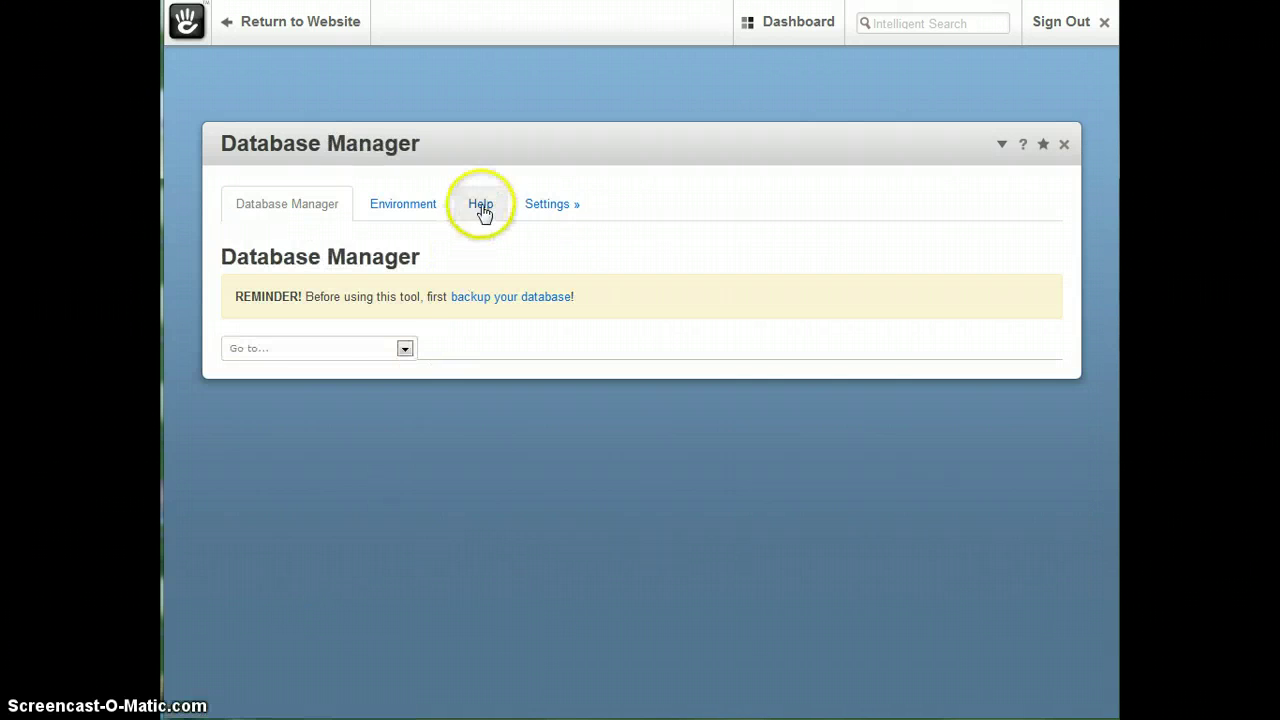
{"action": "left_click", "coordinate": [478, 206]}
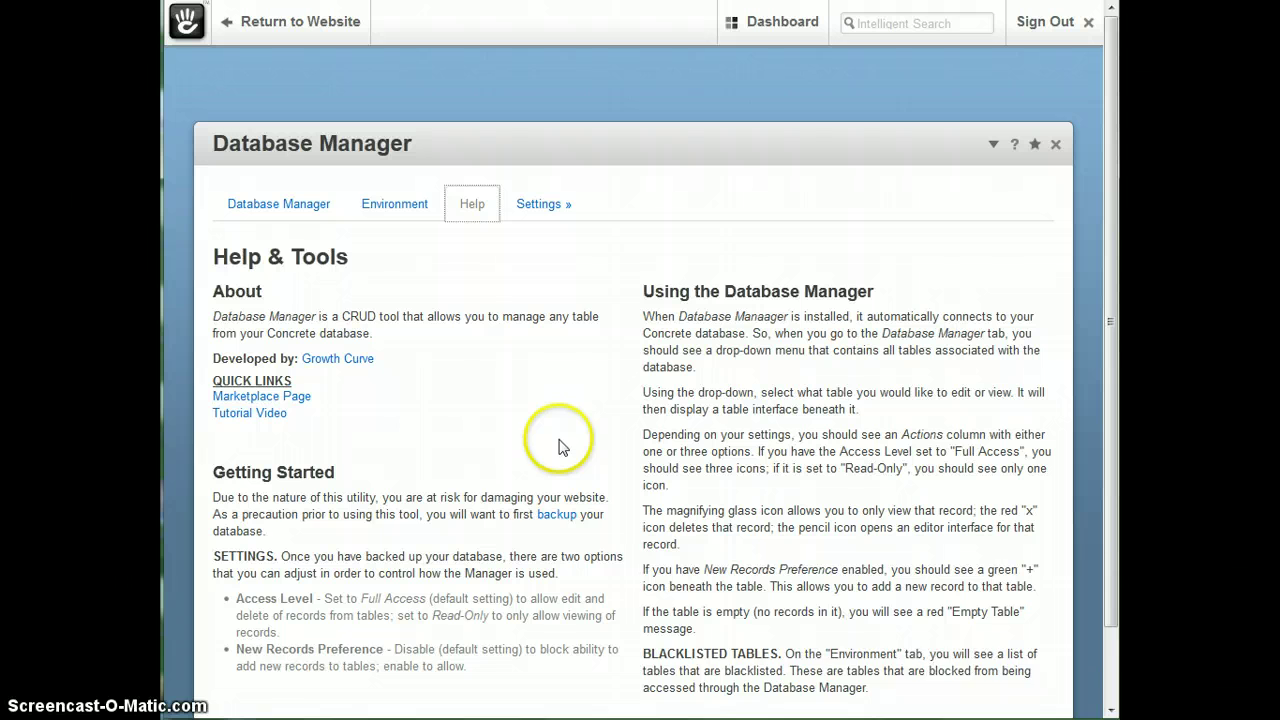
{"action": "scroll", "coordinate": [560, 440], "scroll_direction": "down", "scroll_amount": 2}
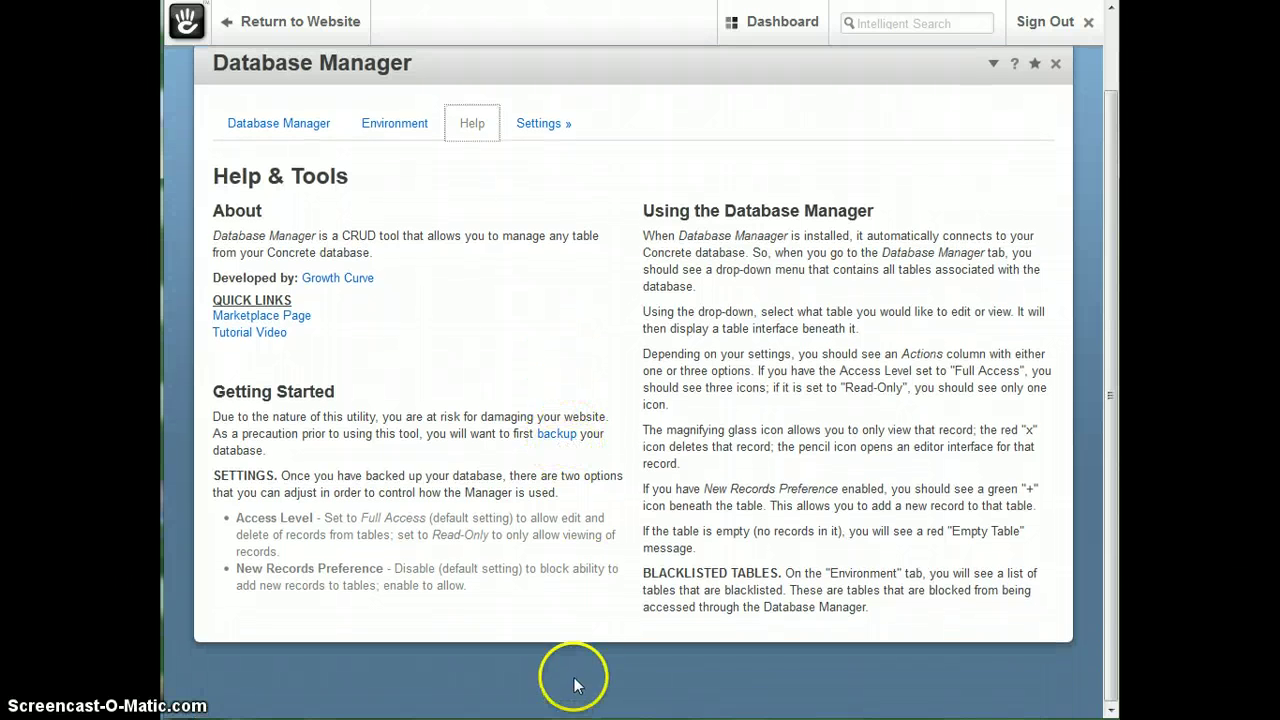